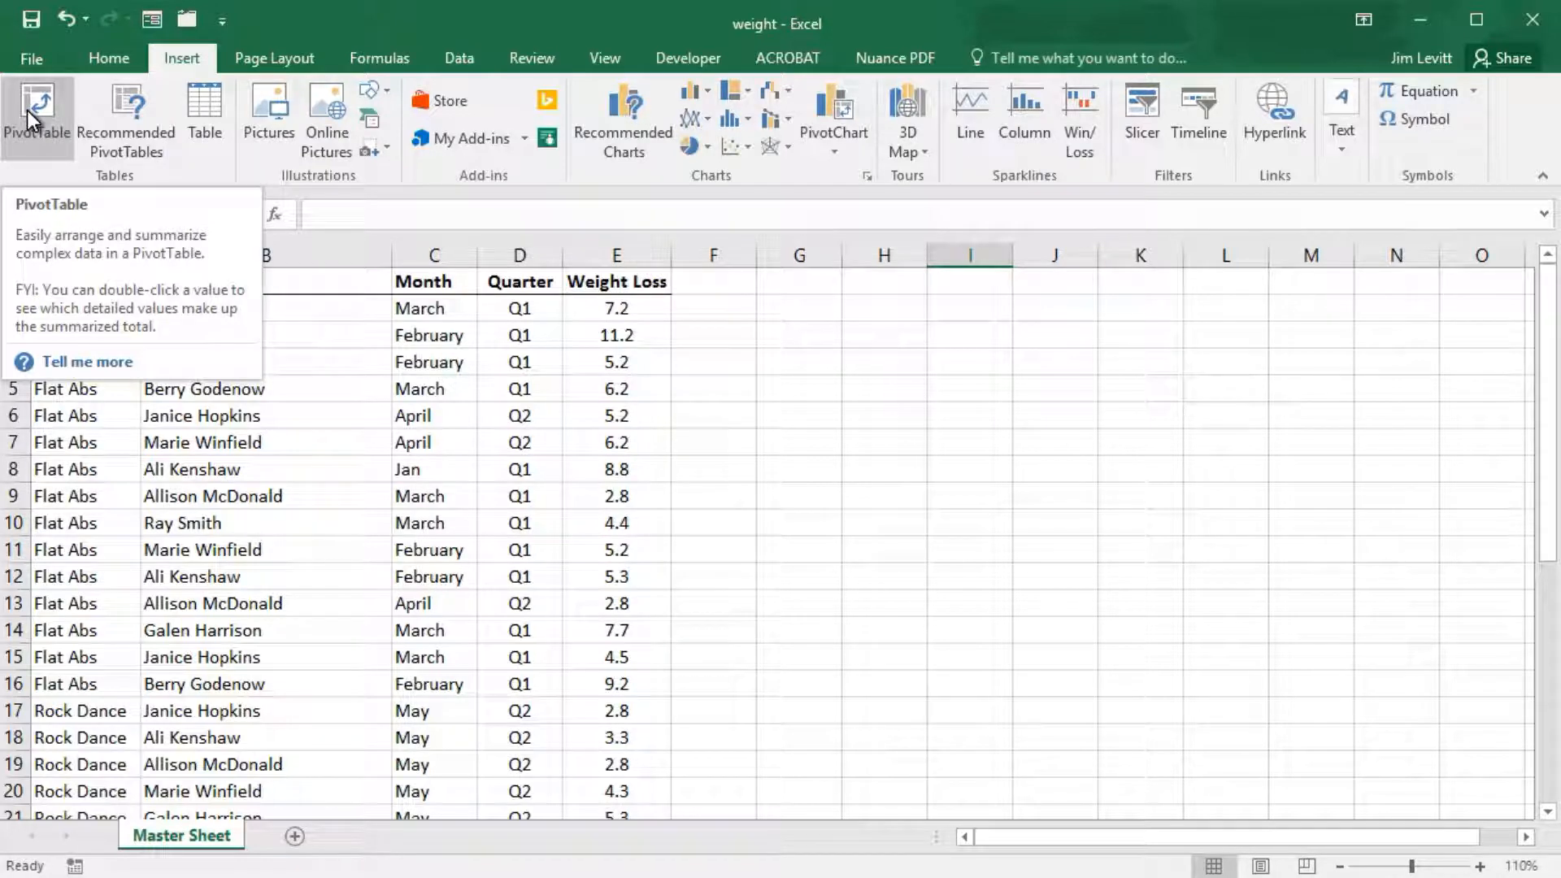
Create a PivotTable on a new worksheet from the range A1:E36 of the Master Sheet.
{"action": "left_click", "coordinate": [26, 110]}
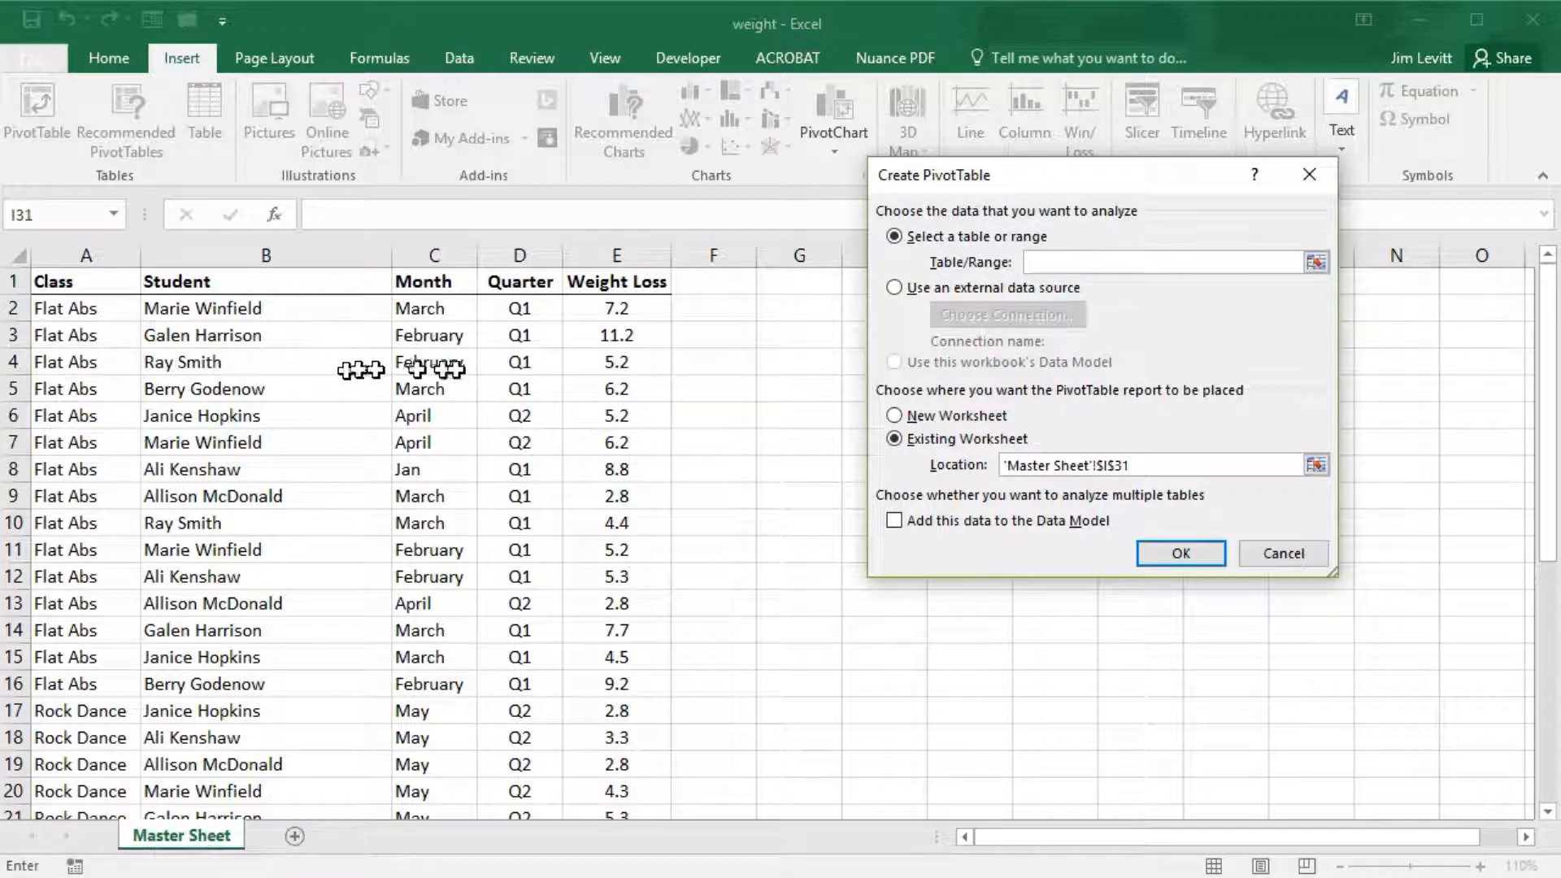
{"action": "left_click_drag", "start_coordinate": [68, 277], "coordinate": [655, 657]}
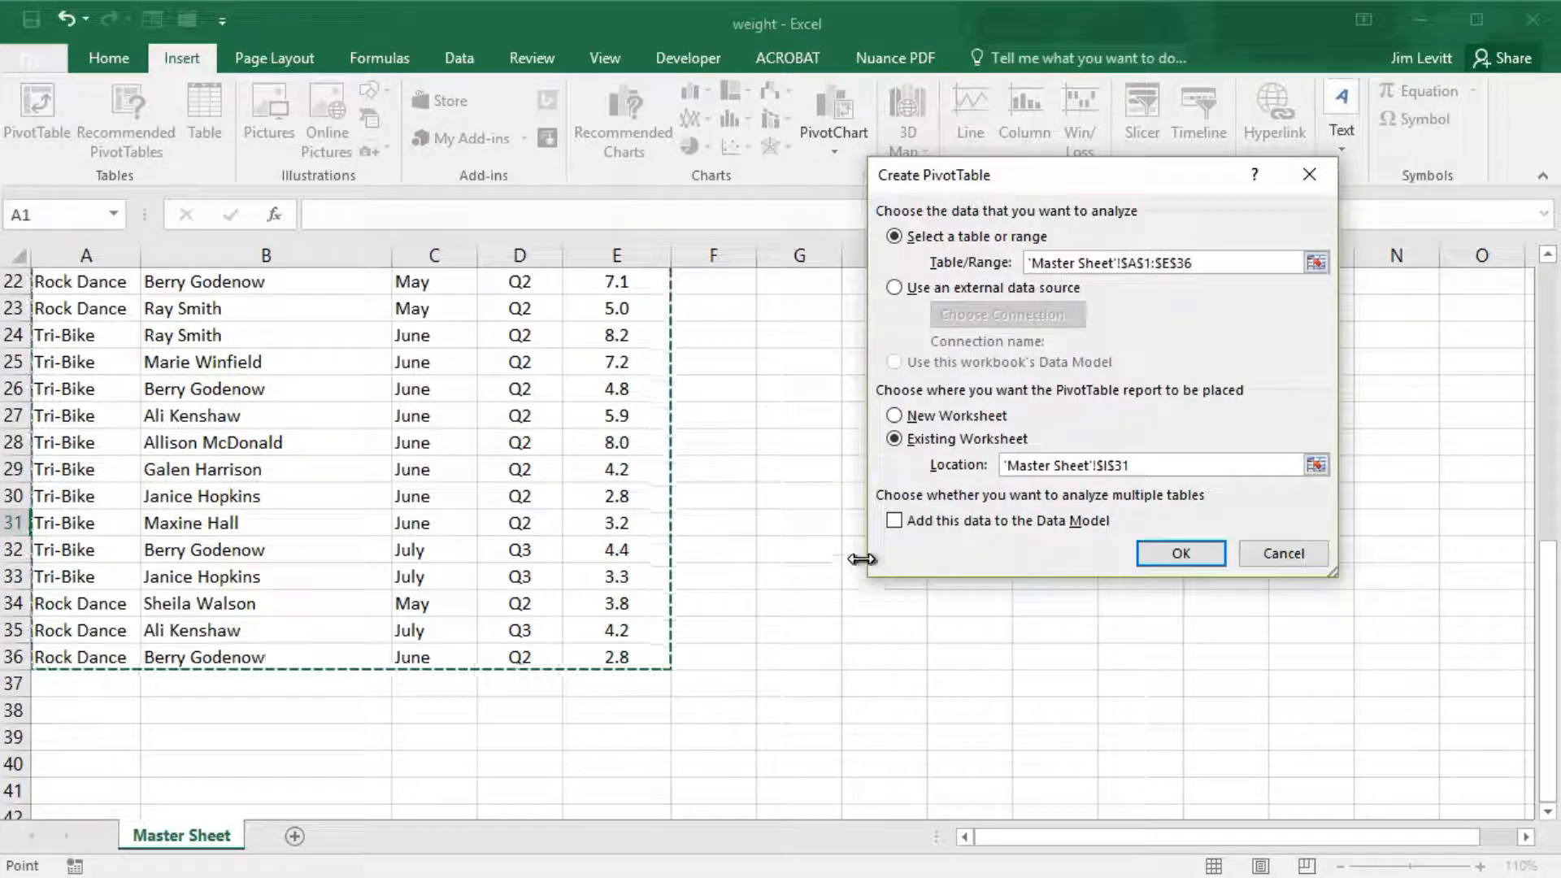
{"action": "scroll", "coordinate": [870, 553], "scroll_direction": "up", "scroll_amount": 3}
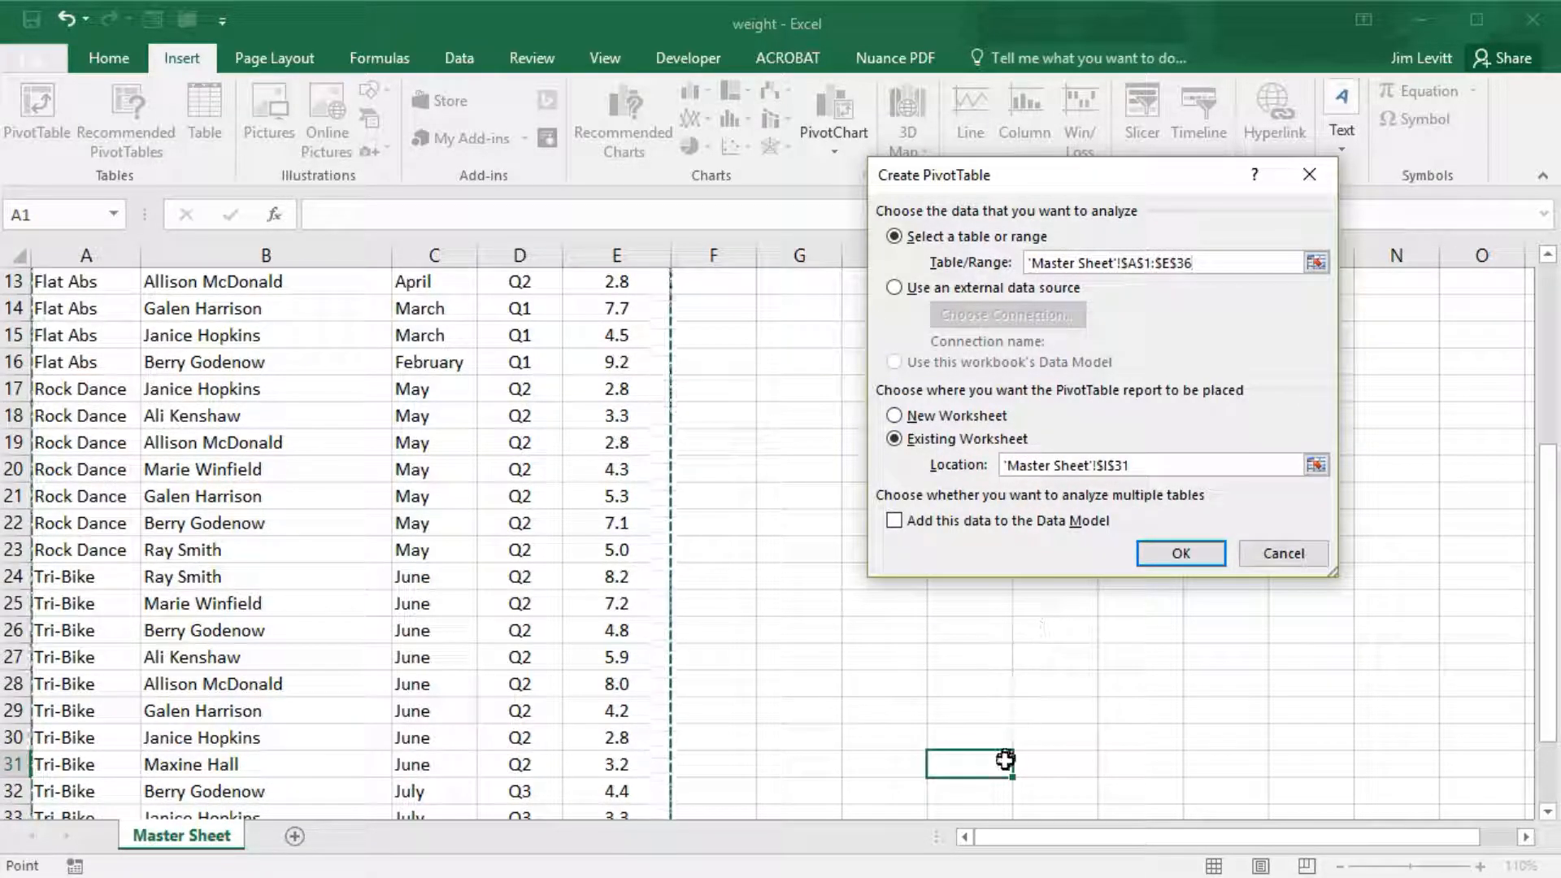
{"action": "left_click", "coordinate": [895, 416]}
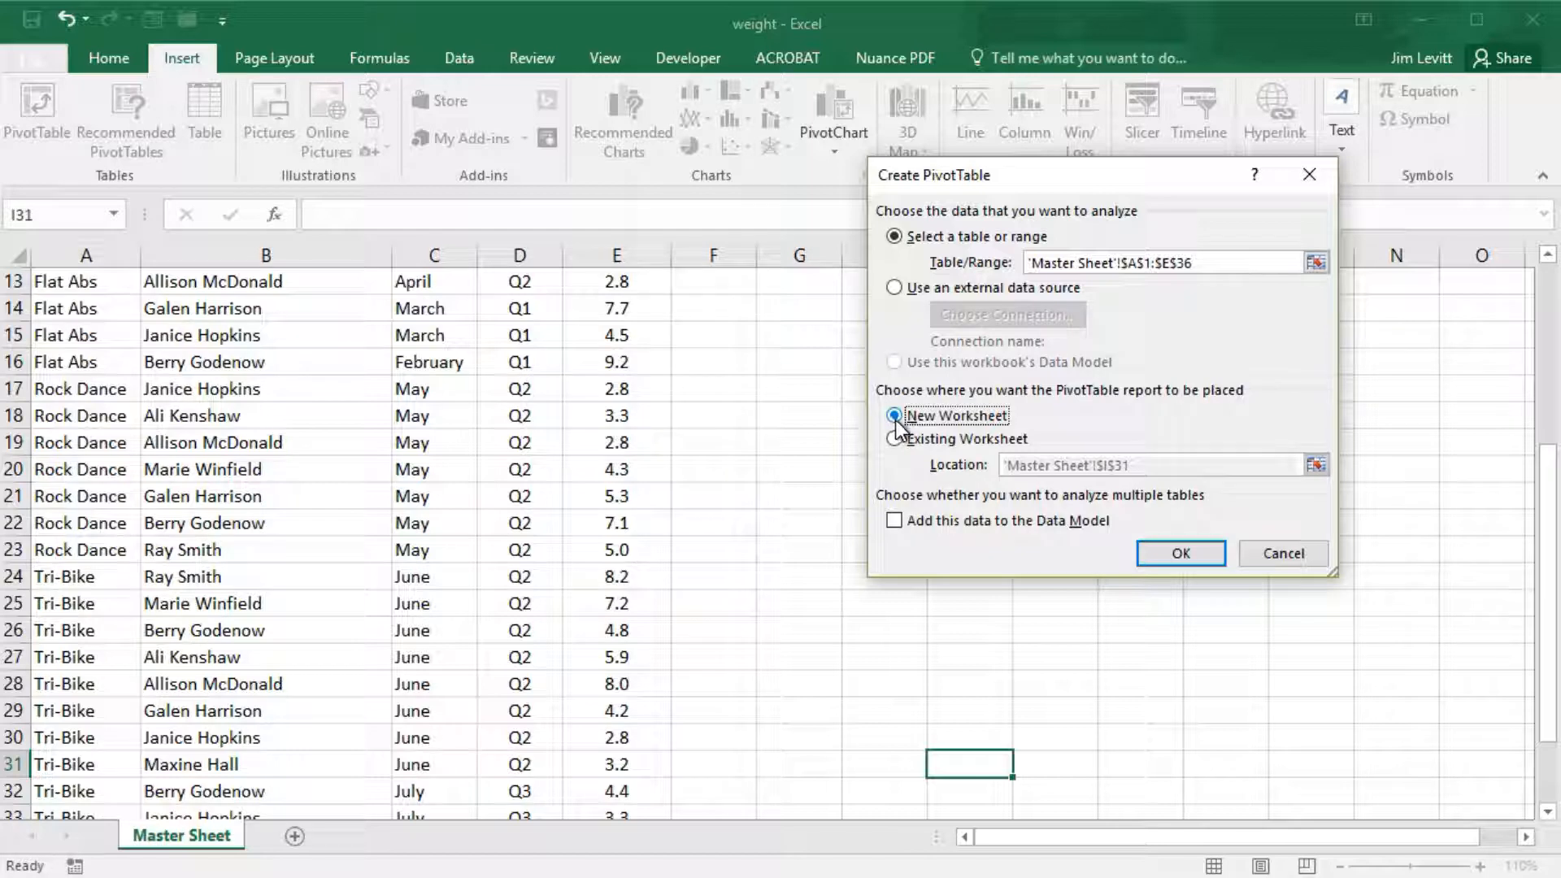
{"action": "left_click", "coordinate": [1177, 555]}
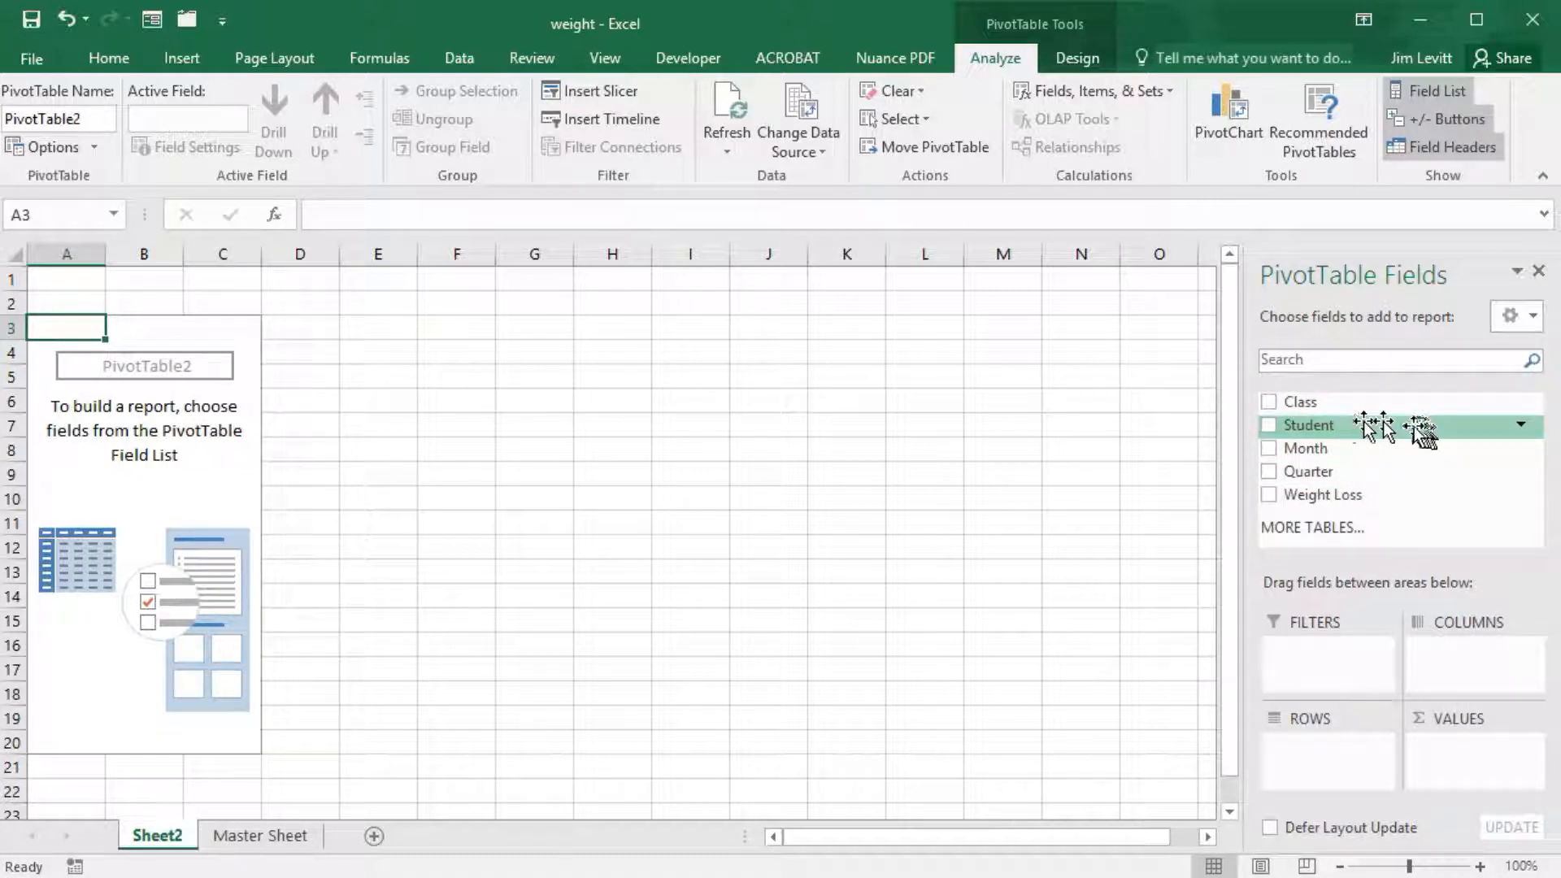
Add Class as the PivotTable's rows and Weight Loss as its summed values.
{"action": "left_click", "coordinate": [1270, 401]}
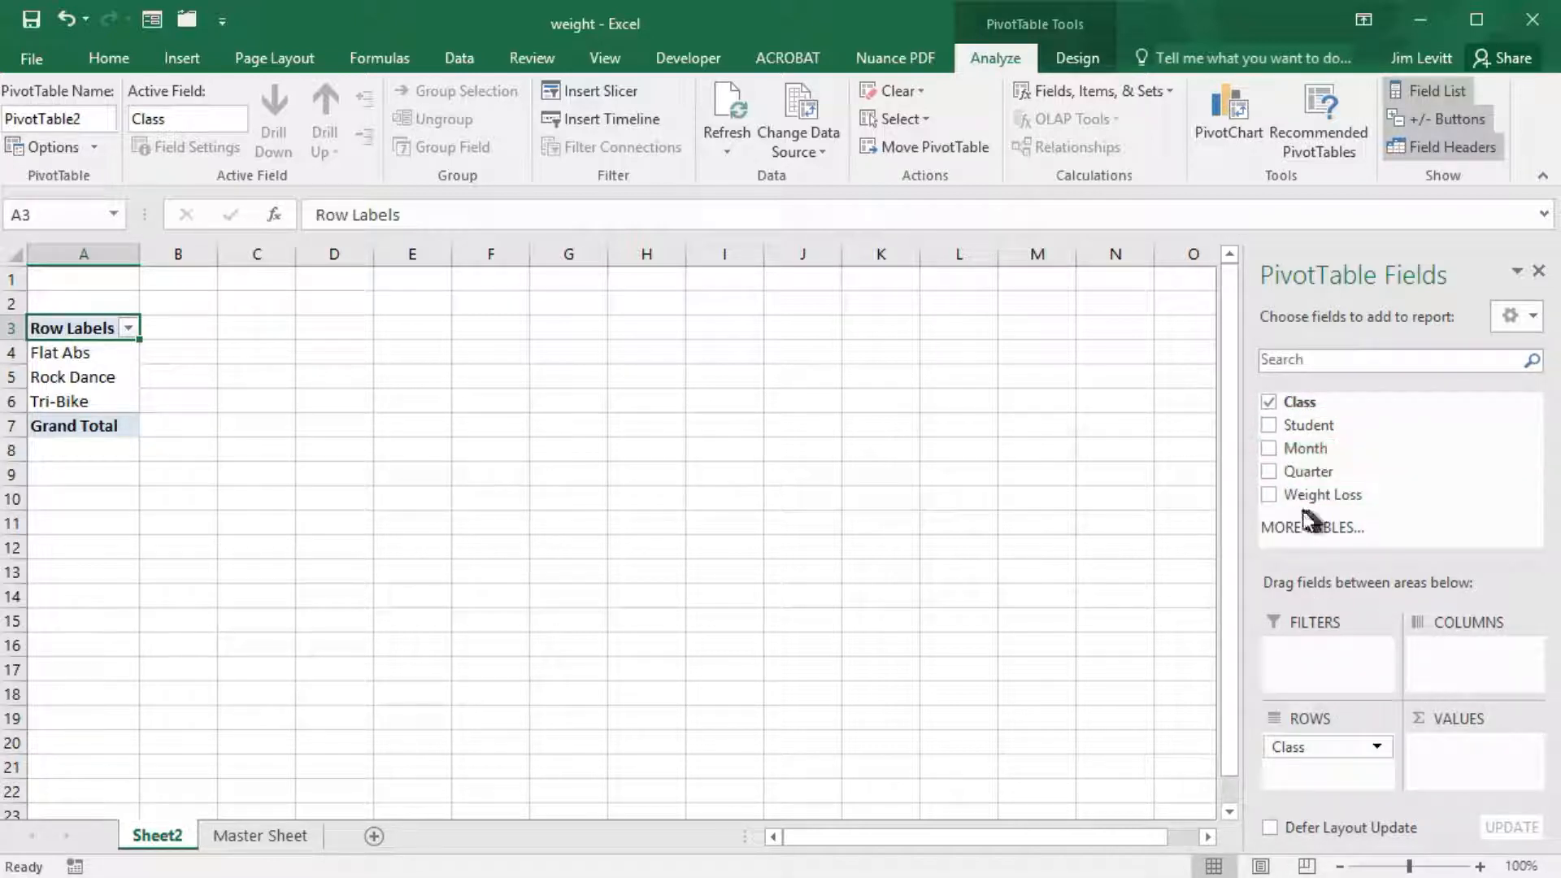
{"action": "left_click", "coordinate": [1268, 495]}
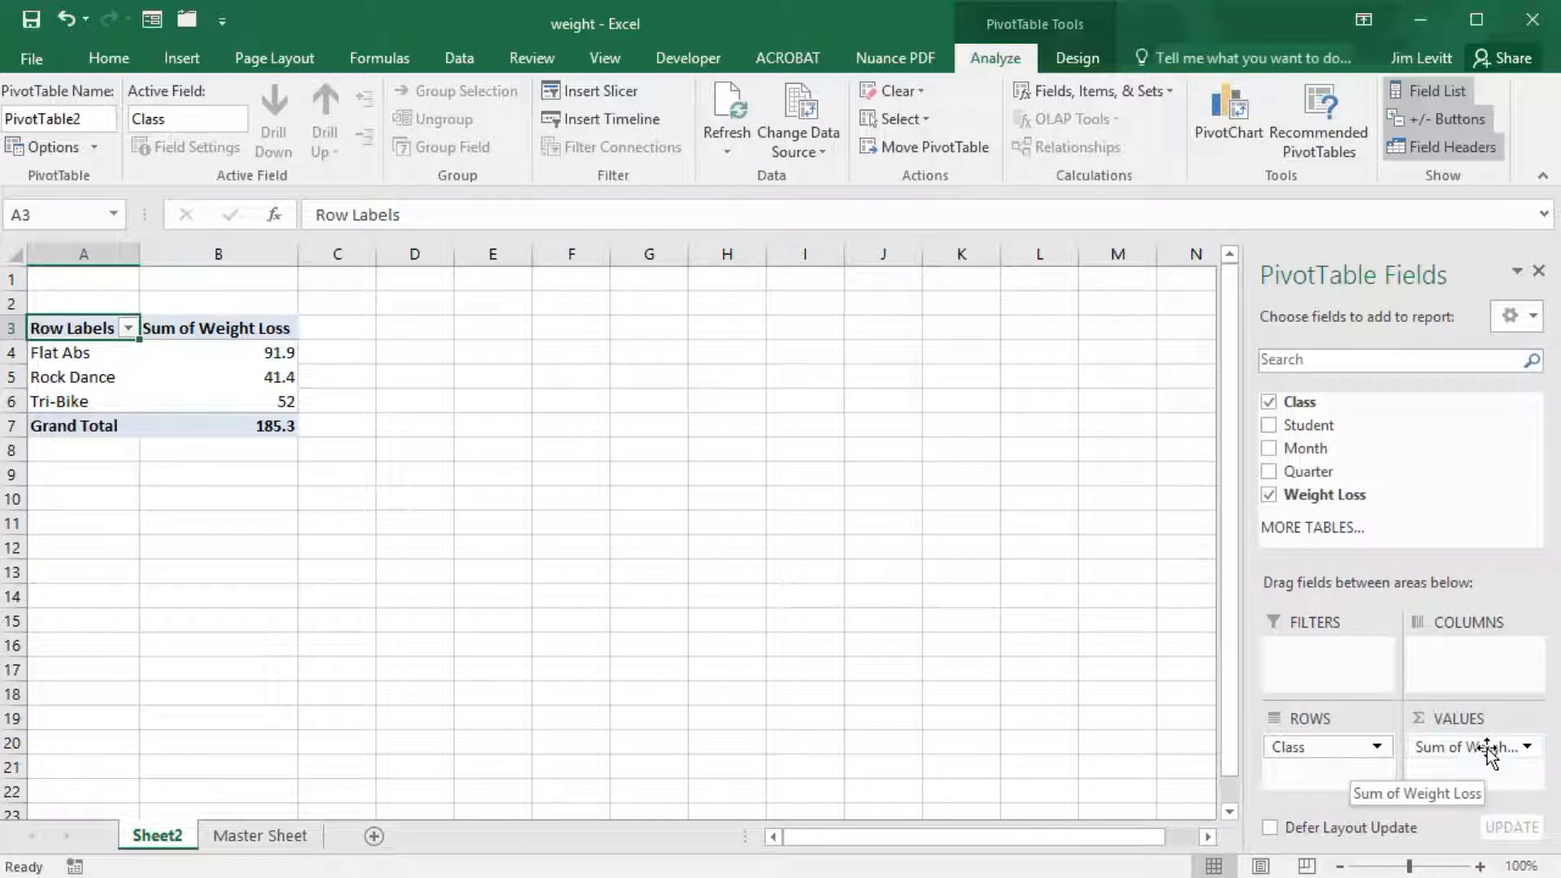
{"action": "left_click_drag", "start_coordinate": [1487, 748], "coordinate": [1457, 660]}
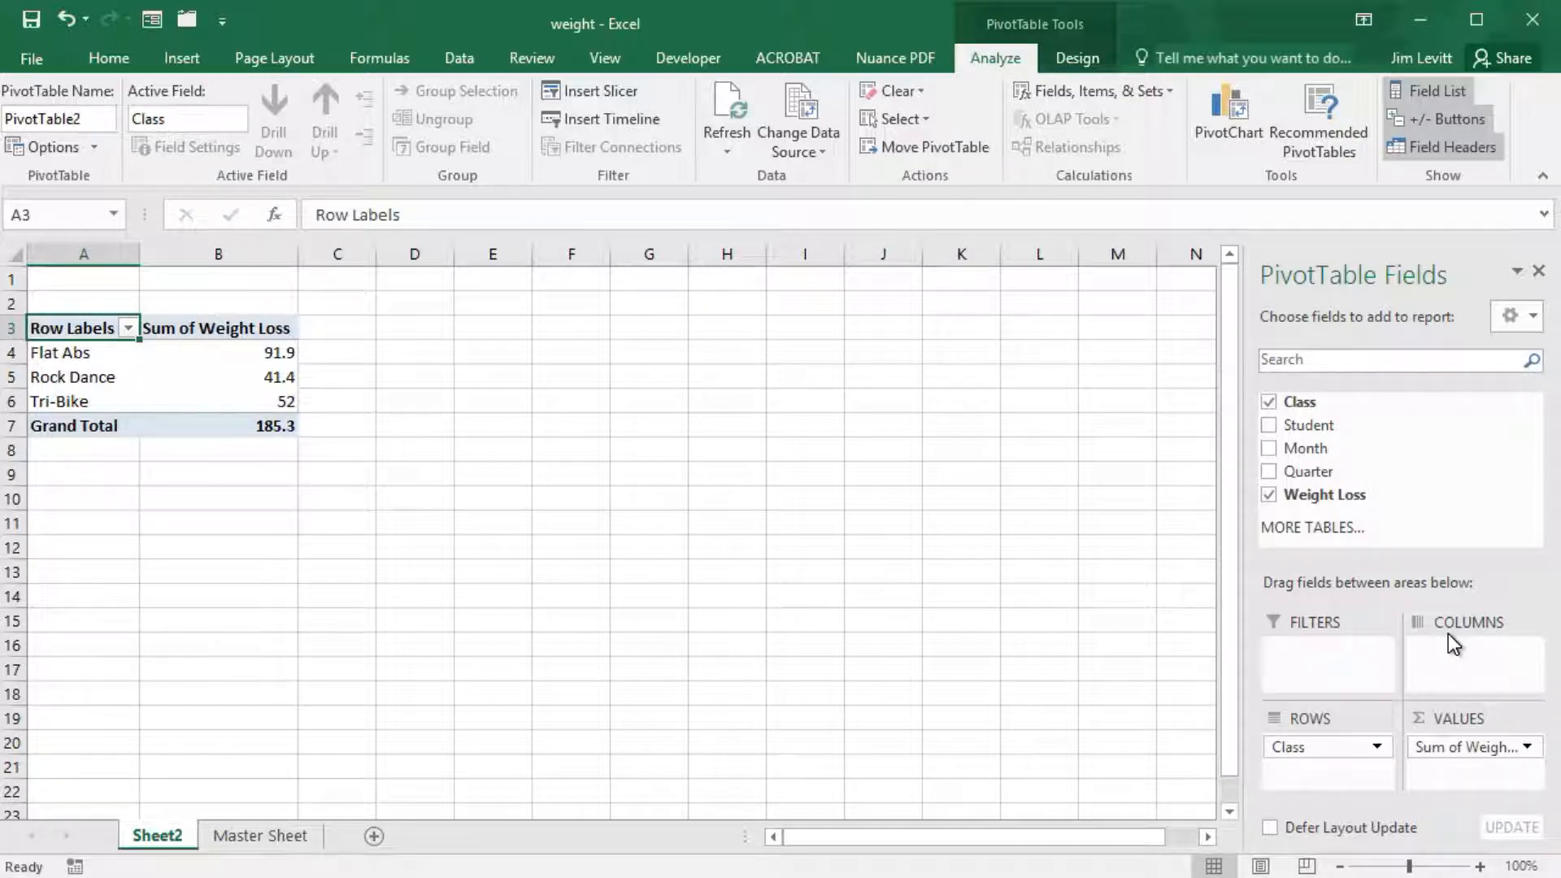
Add the Student field to the PivotTable and move it from the rows to the columns.
{"action": "left_click", "coordinate": [1272, 425]}
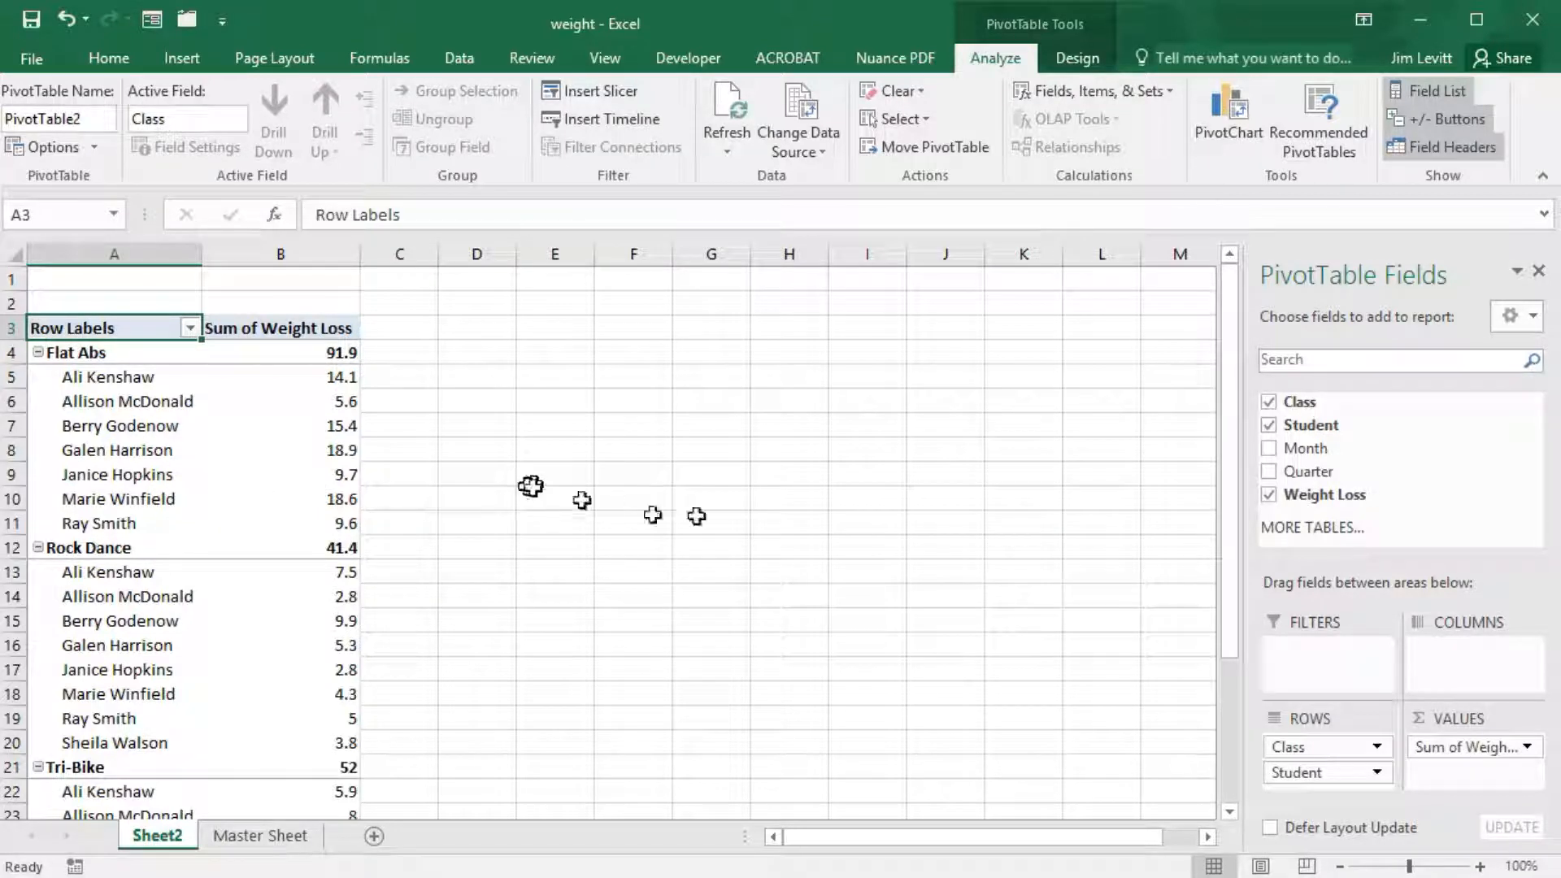
{"action": "left_click_drag", "start_coordinate": [1296, 774], "coordinate": [1485, 648]}
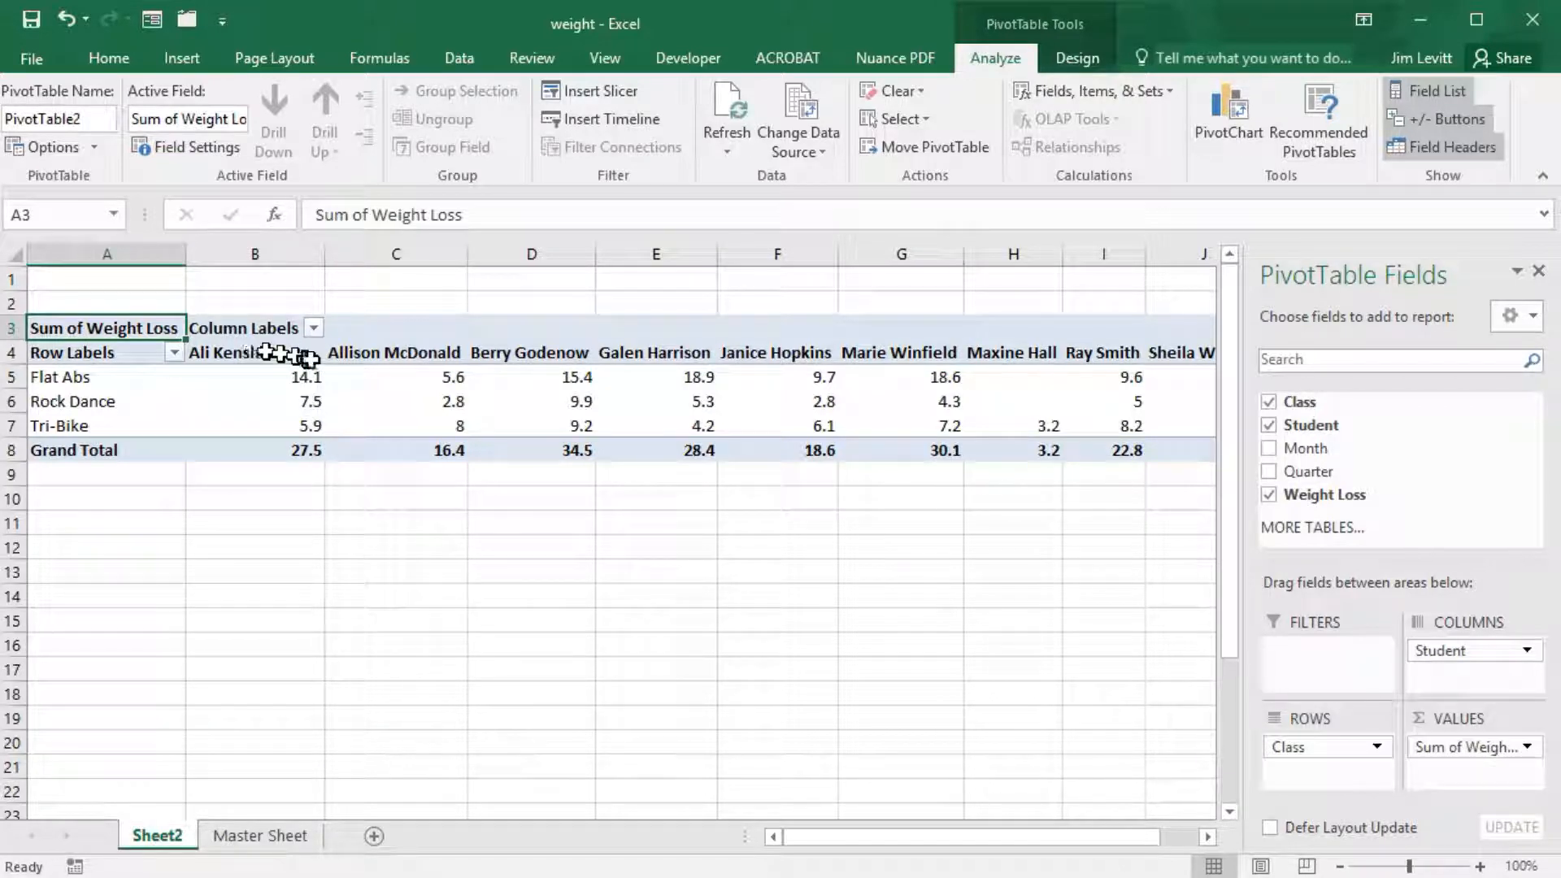
{"action": "mouse_move", "coordinate": [329, 374]}
{"action": "mouse_move", "coordinate": [492, 367]}
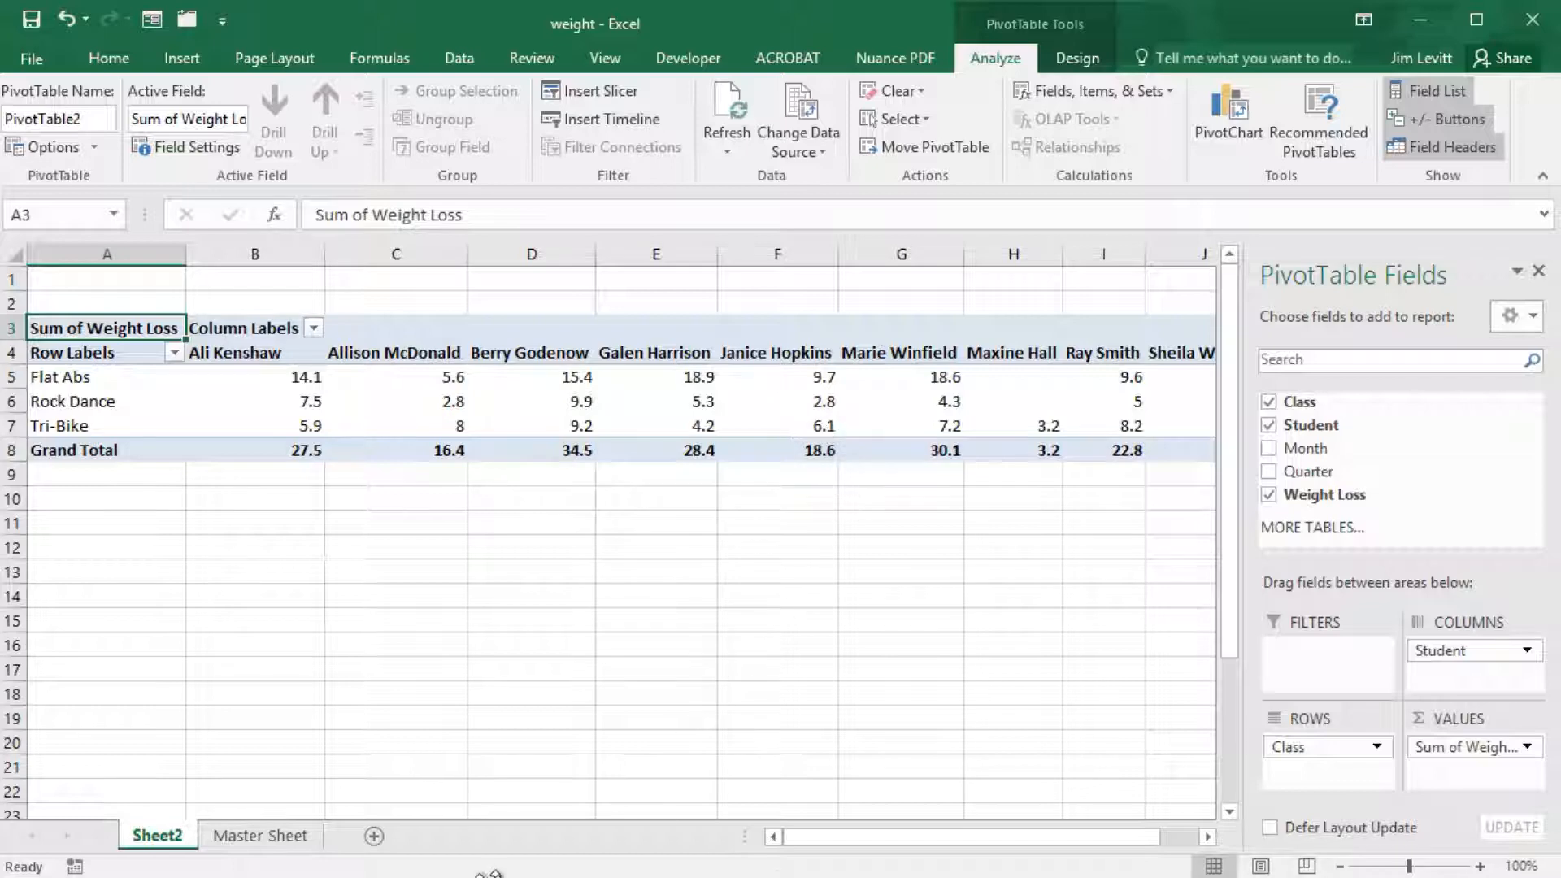
{"action": "left_click_drag", "start_coordinate": [937, 836], "coordinate": [879, 846]}
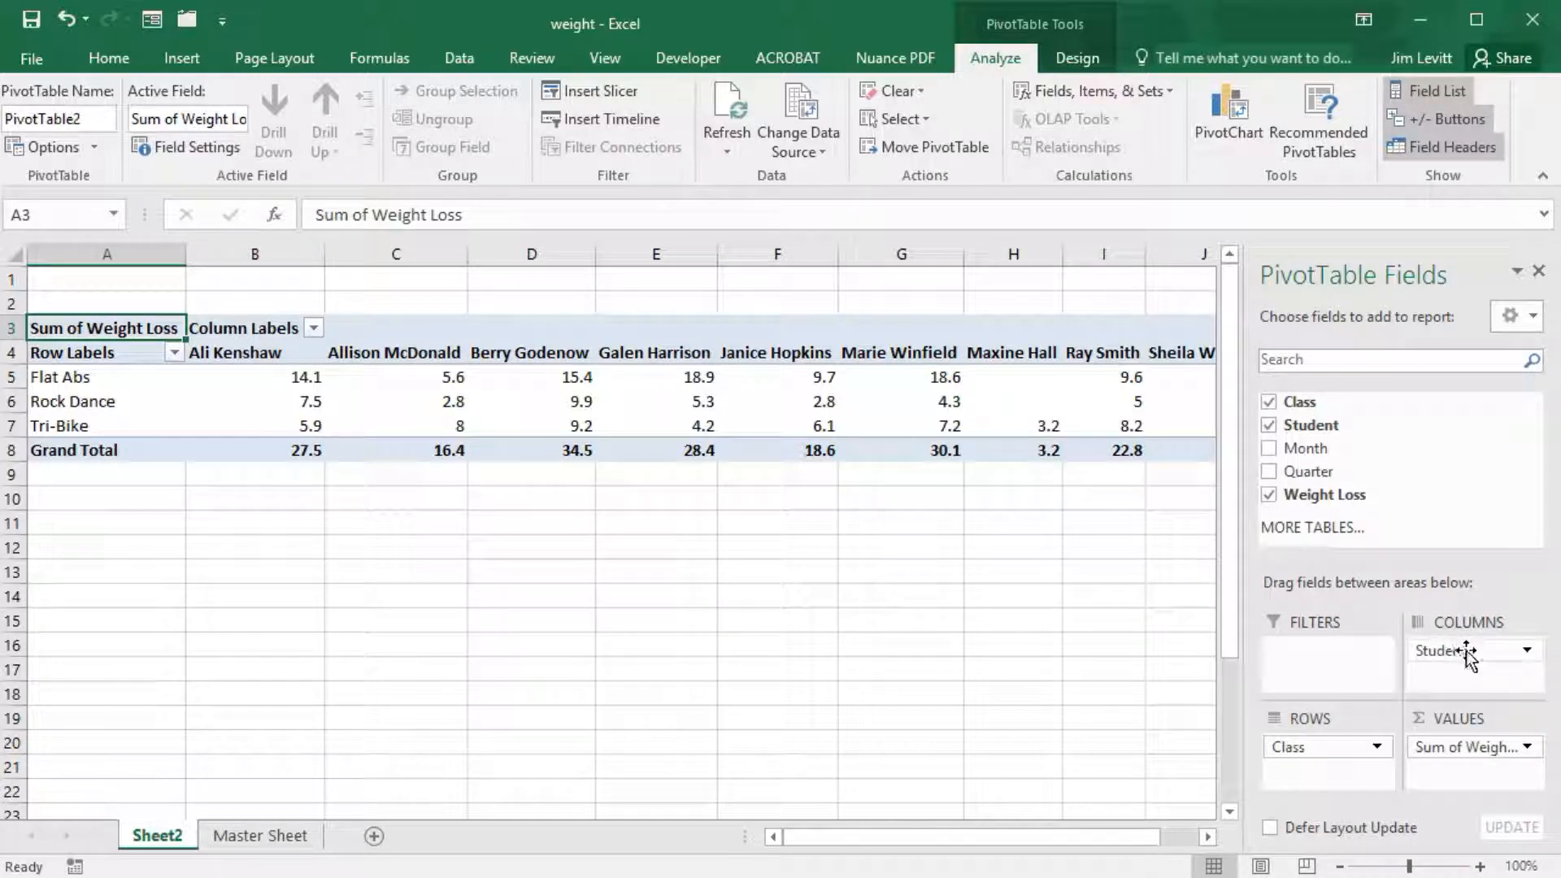
Replace Student with Month as the PivotTable's column field.
{"action": "left_click_drag", "start_coordinate": [1465, 650], "coordinate": [1454, 482]}
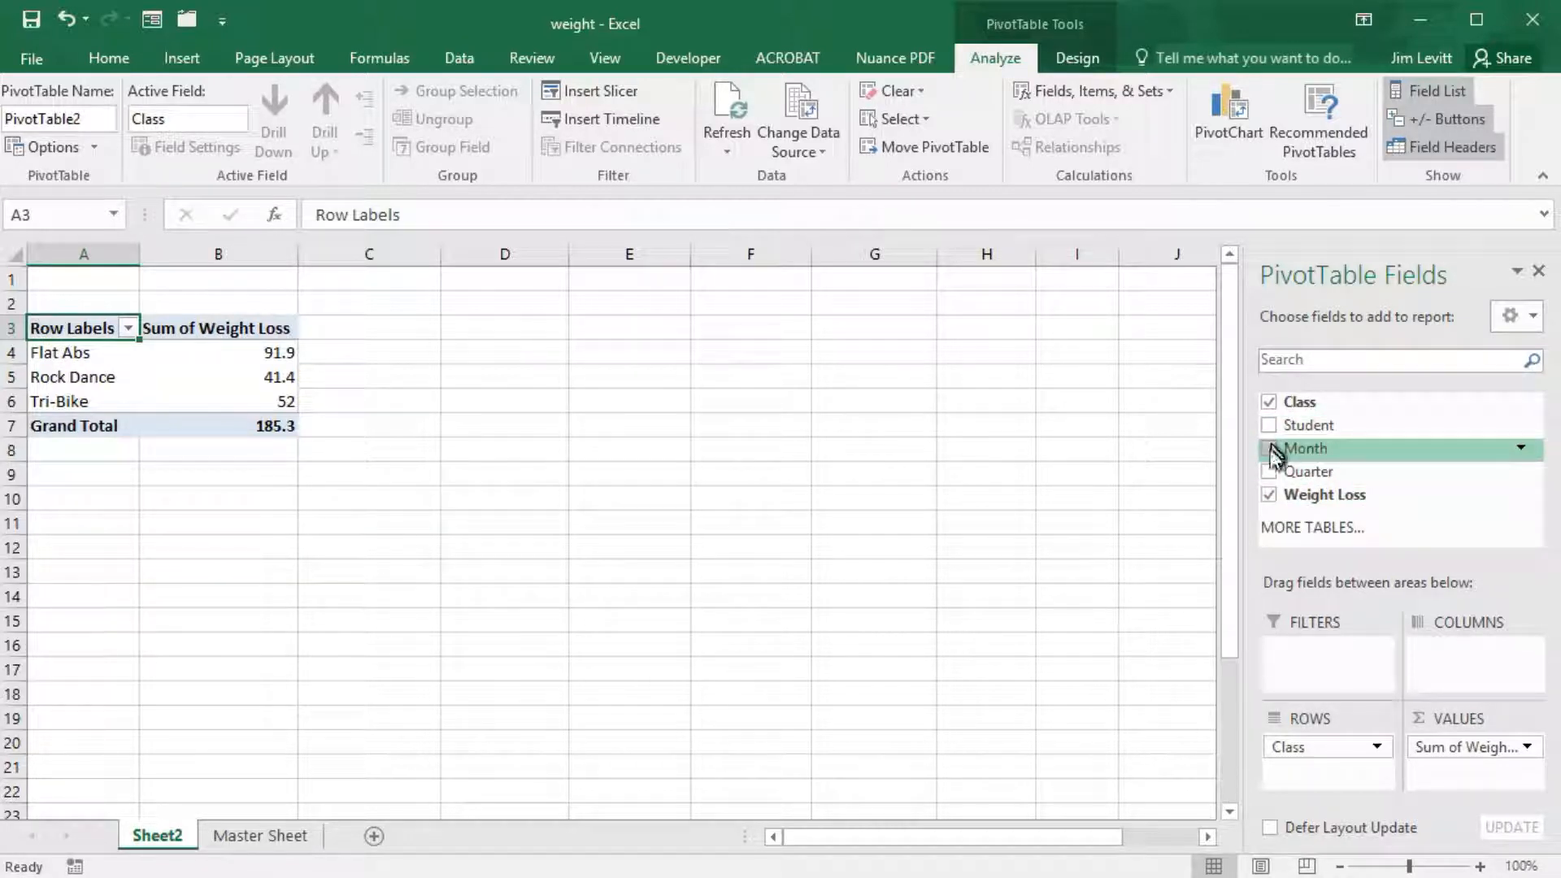
{"action": "left_click_drag", "start_coordinate": [1270, 451], "coordinate": [1456, 650]}
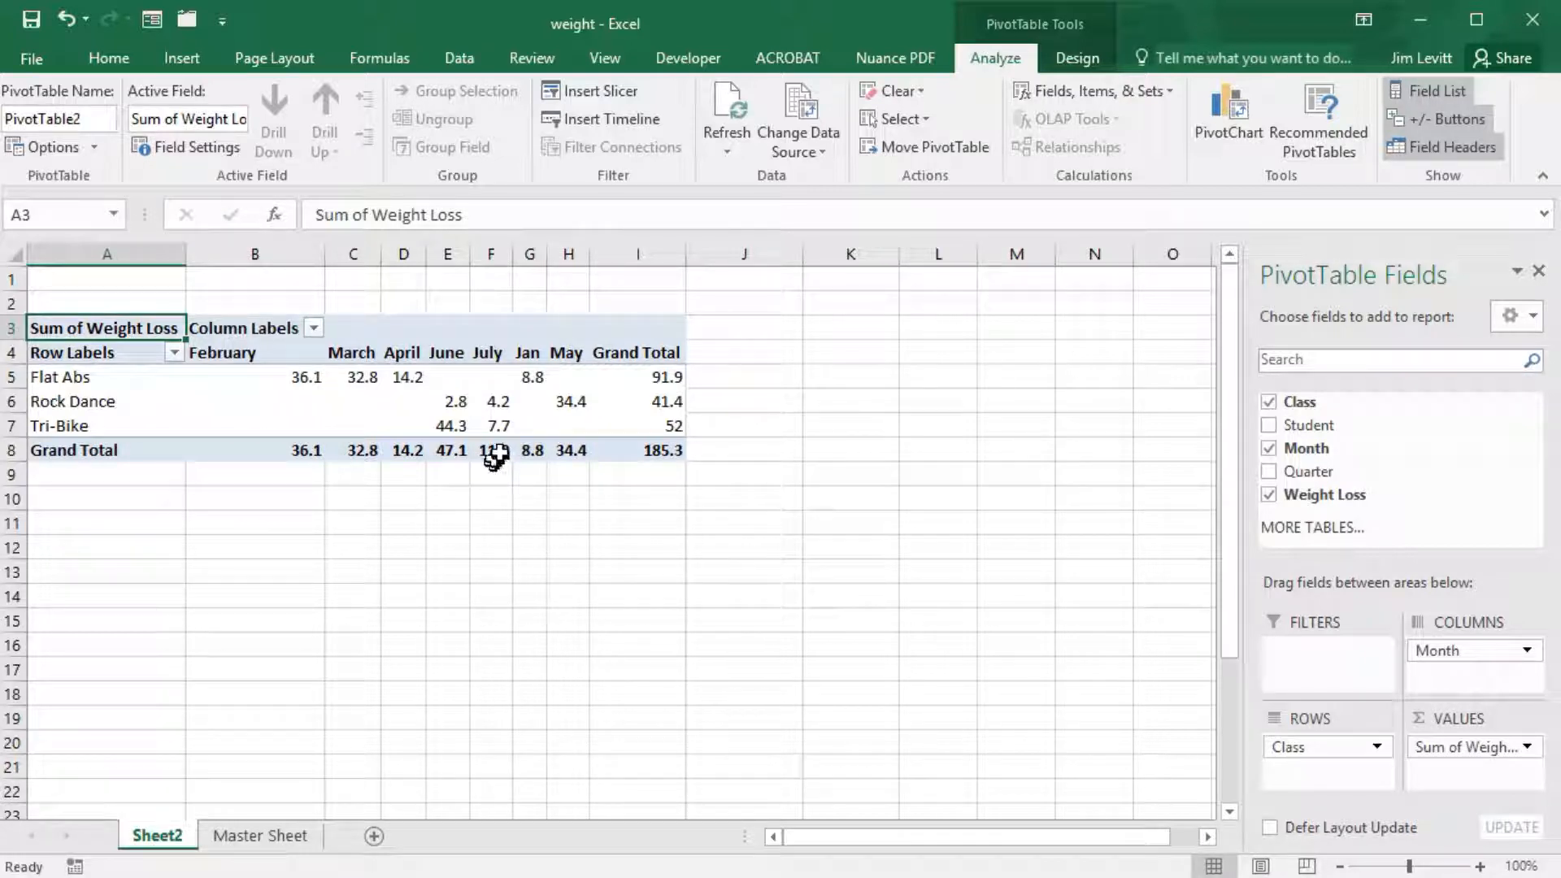
{"action": "mouse_move", "coordinate": [501, 455]}
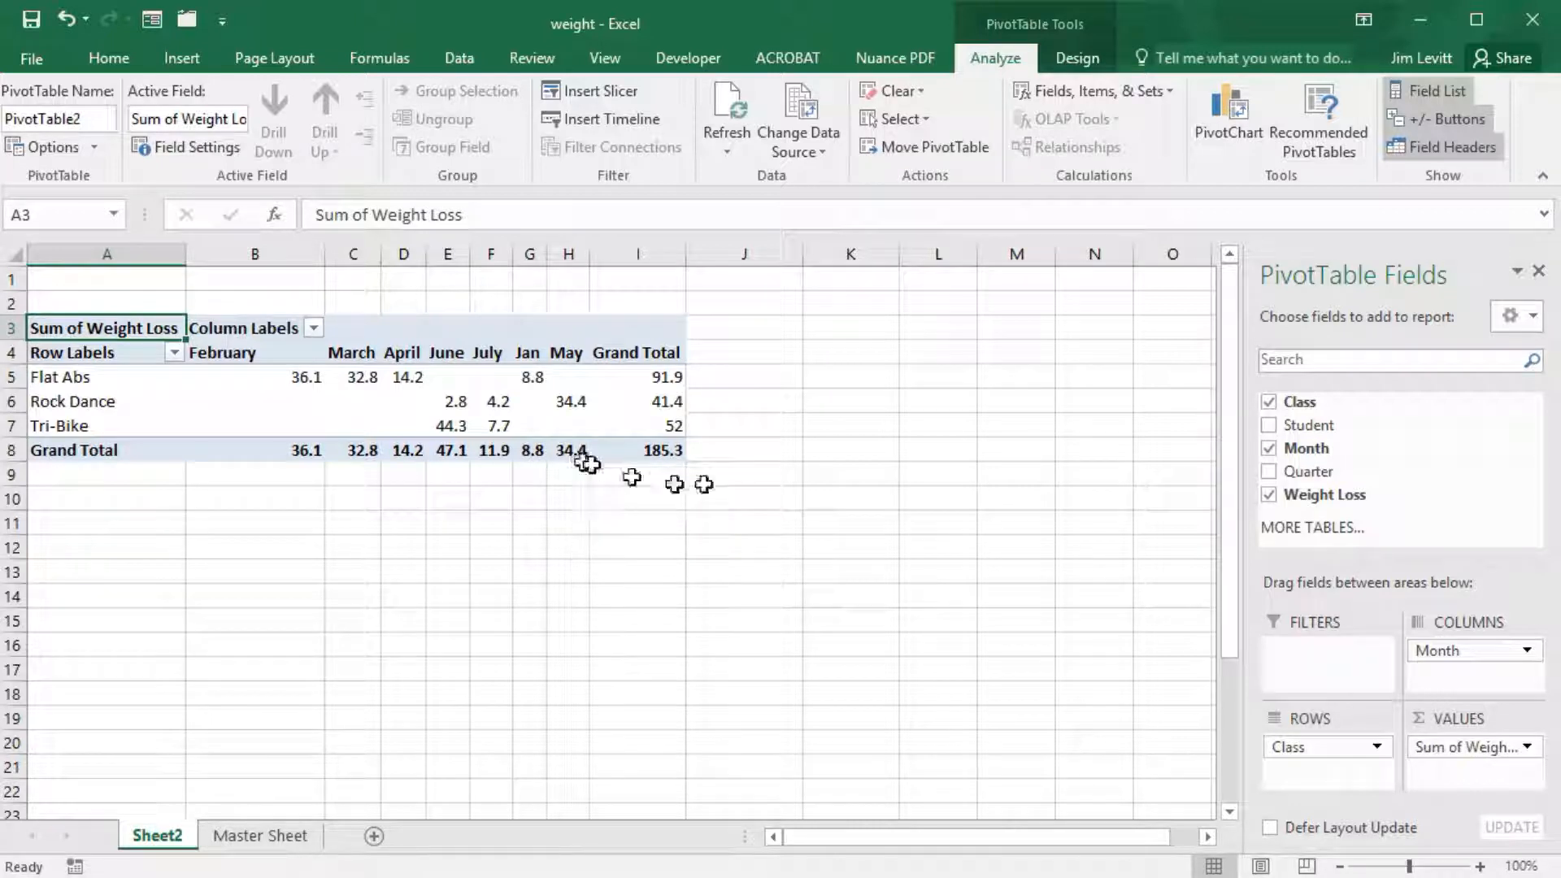
Replace Month with Quarter as the column field and Class with Student as the row field.
{"action": "left_click_drag", "start_coordinate": [1521, 649], "coordinate": [1491, 442]}
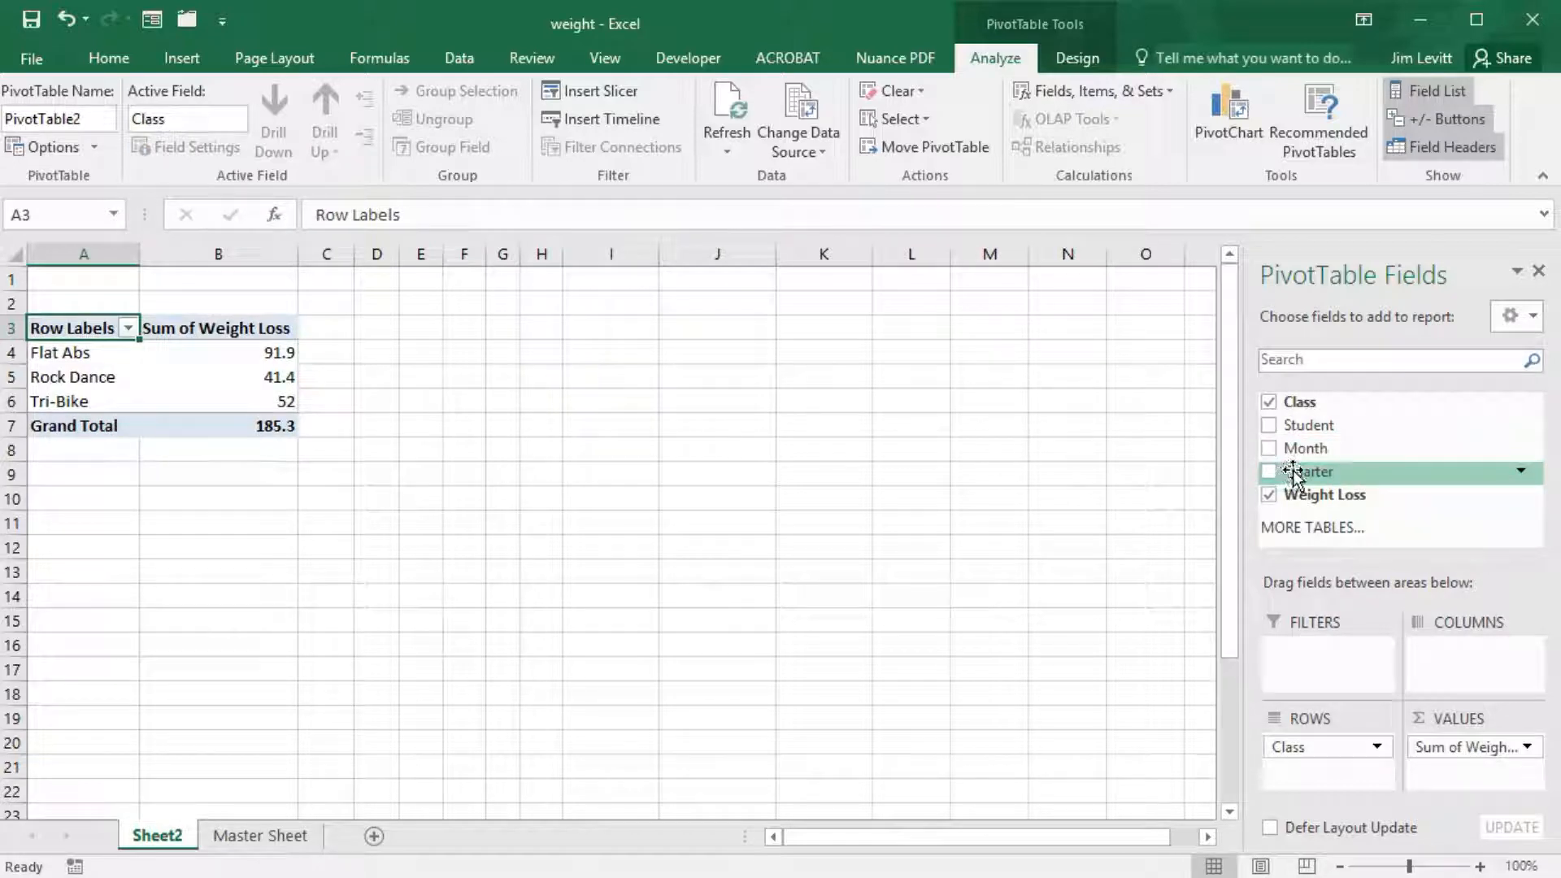
{"action": "left_click_drag", "start_coordinate": [1295, 476], "coordinate": [1467, 656]}
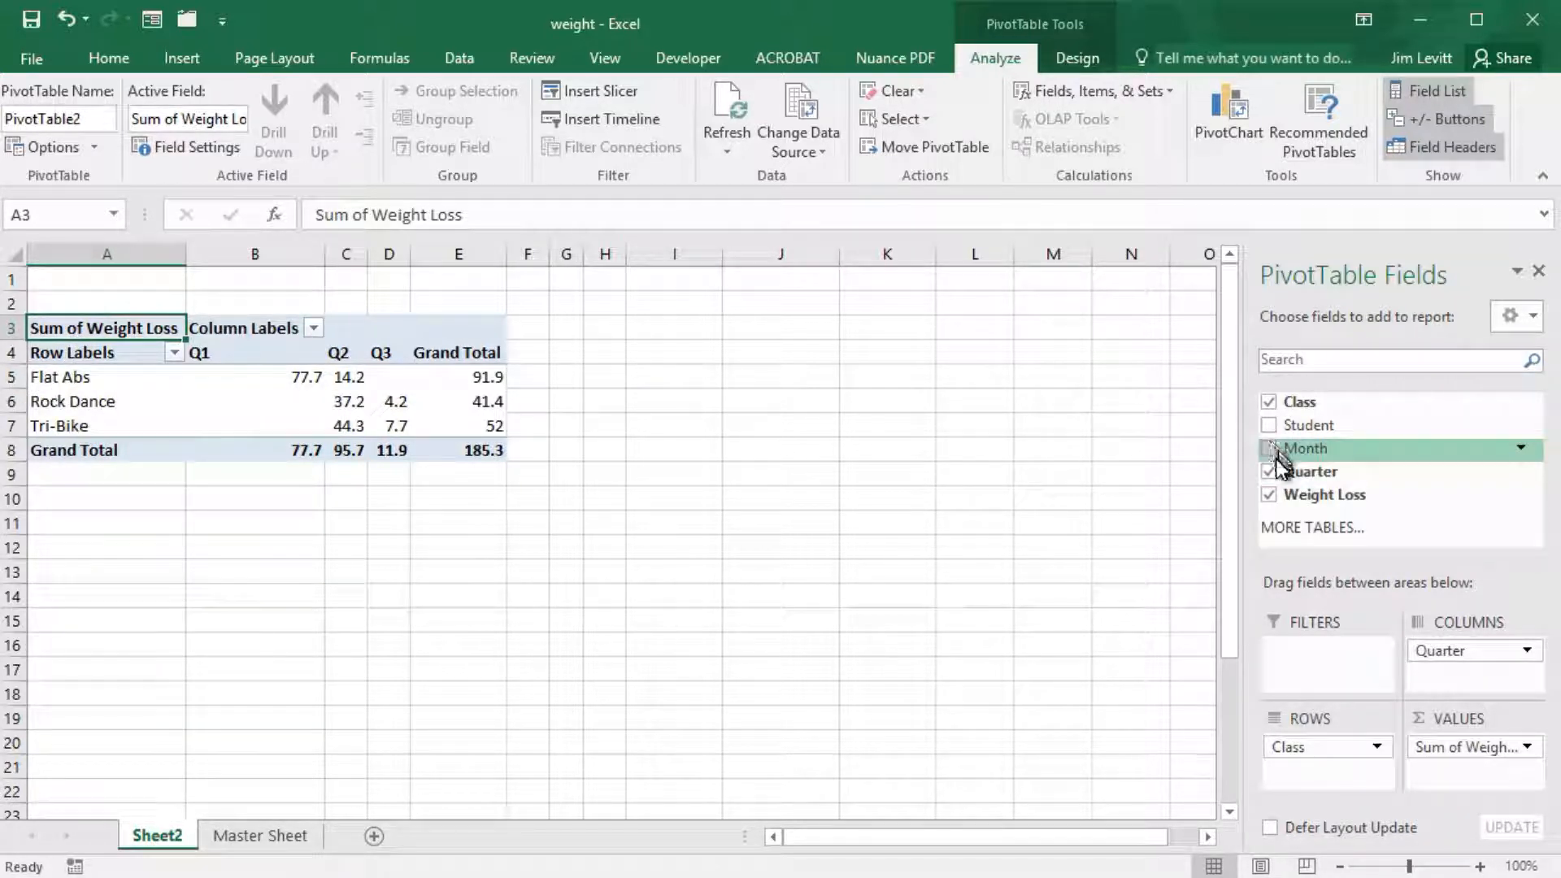
{"action": "left_click", "coordinate": [1270, 402]}
{"action": "left_click", "coordinate": [1267, 425]}
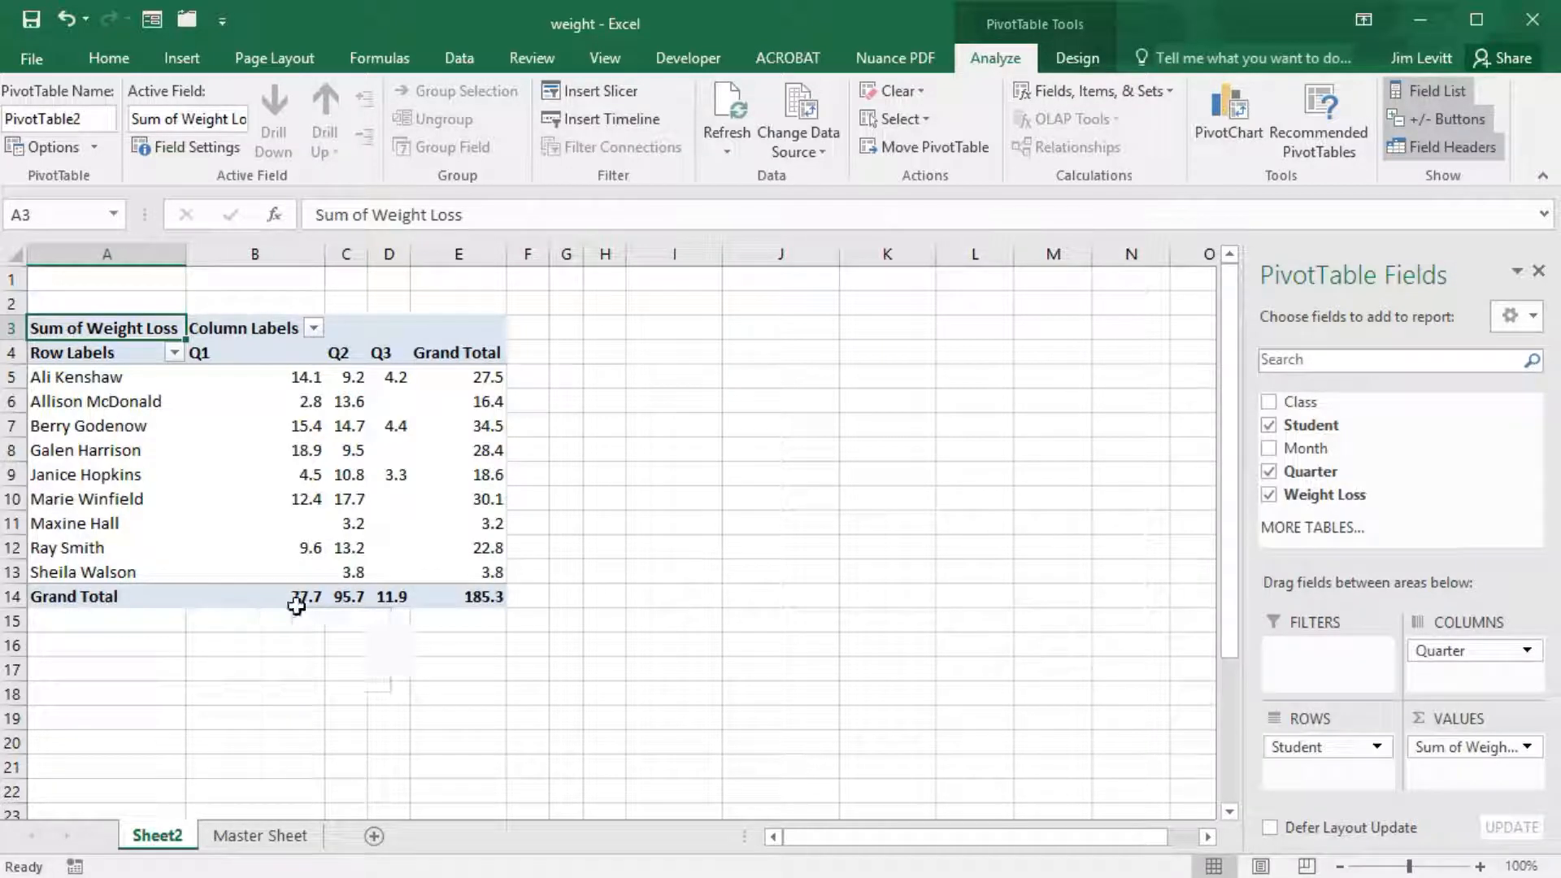
Change the Weight Loss value field to summarize by Average.
{"action": "left_click", "coordinate": [1529, 748]}
{"action": "left_click", "coordinate": [1427, 720]}
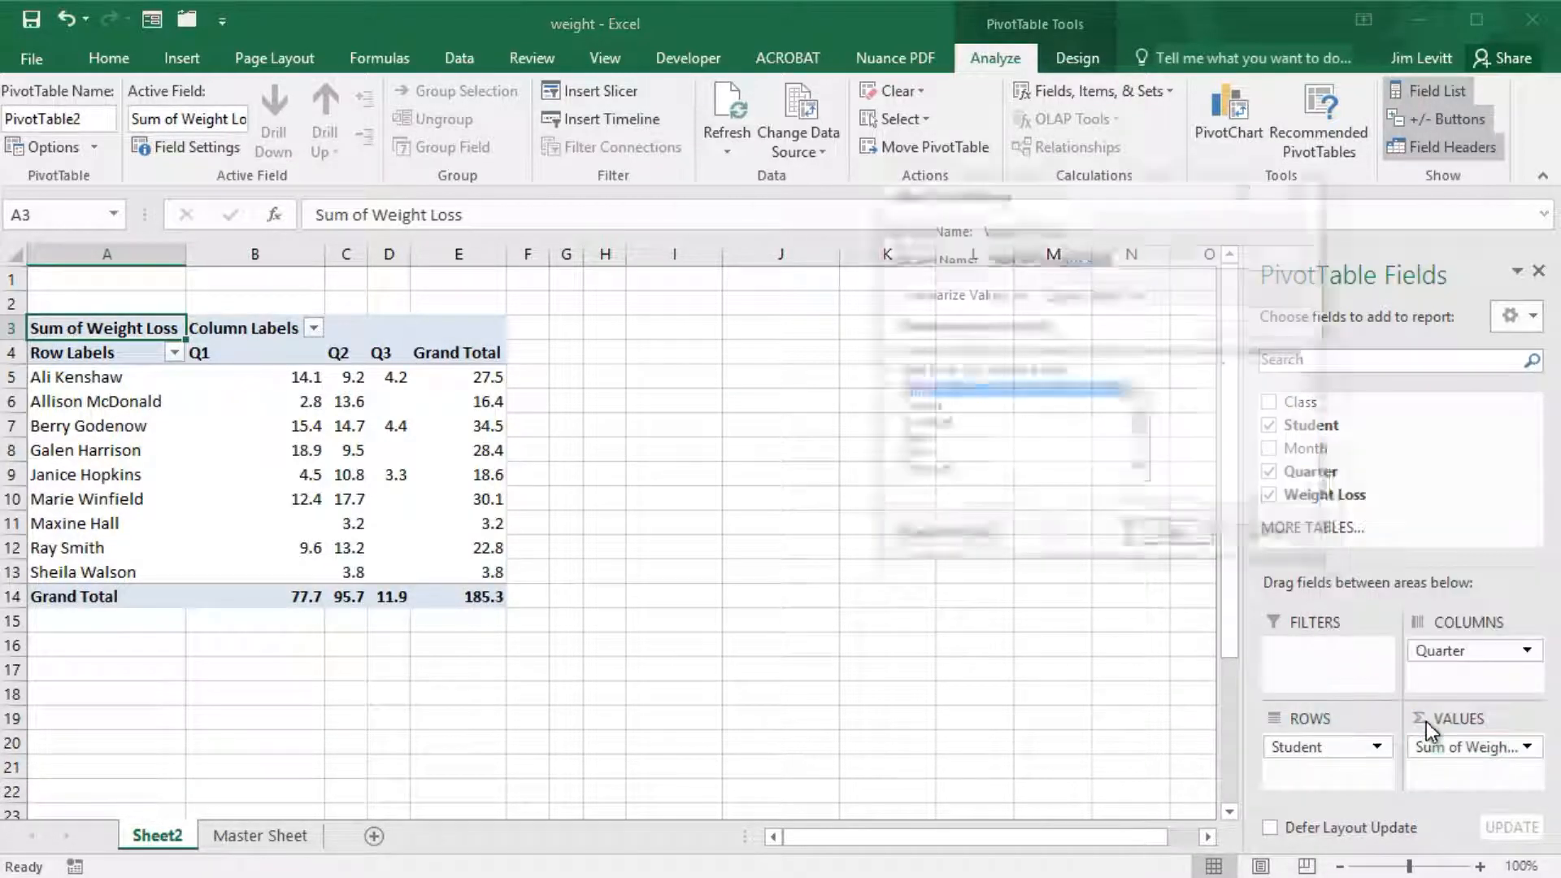
{"action": "left_click", "coordinate": [922, 424]}
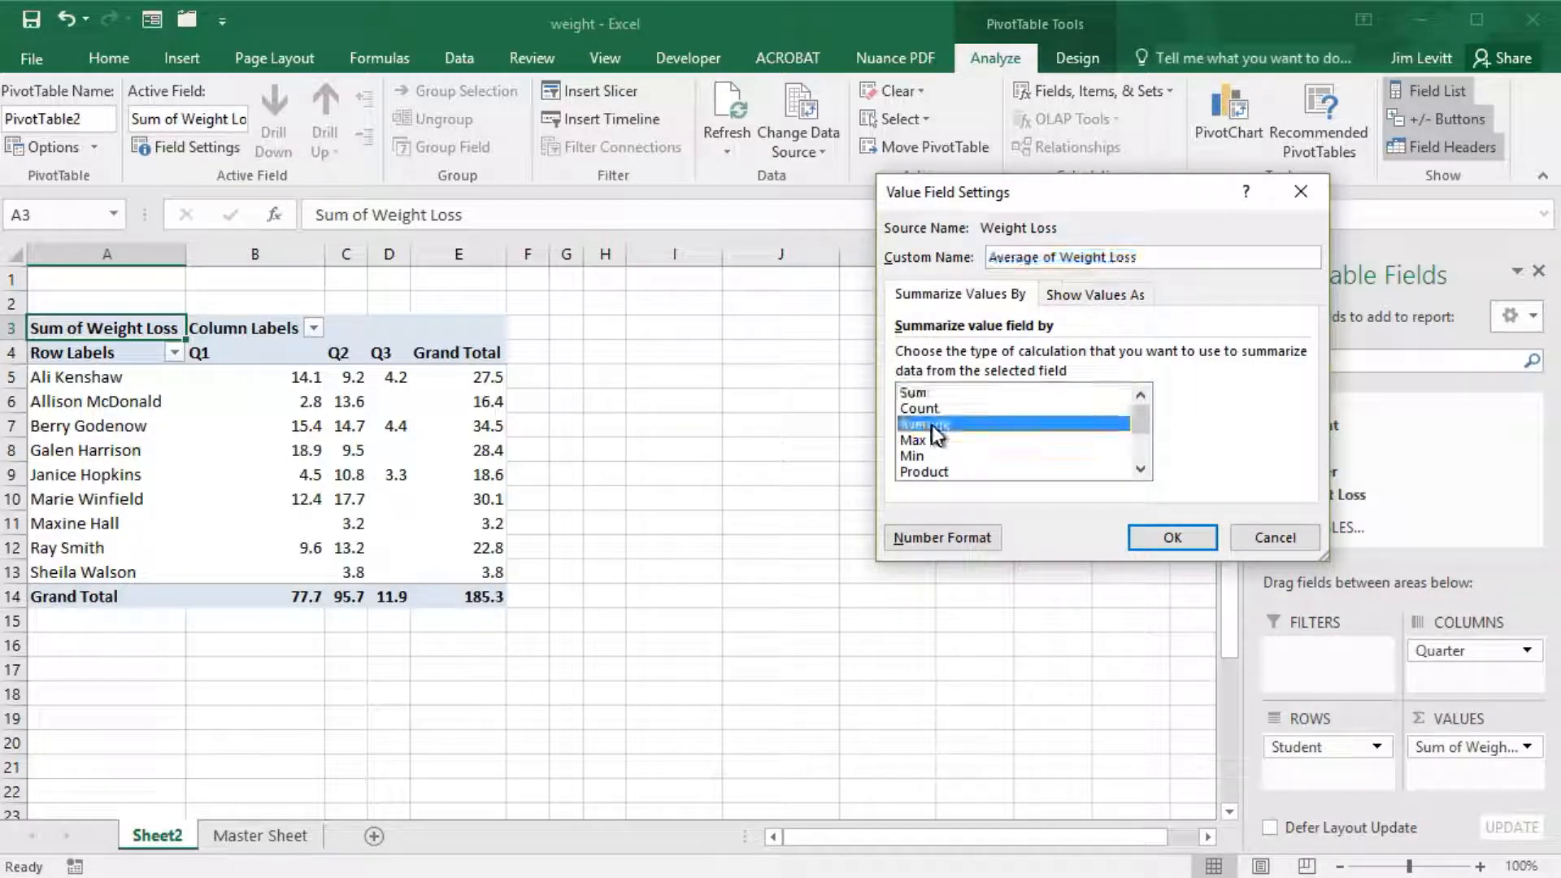
{"action": "left_click", "coordinate": [1183, 538]}
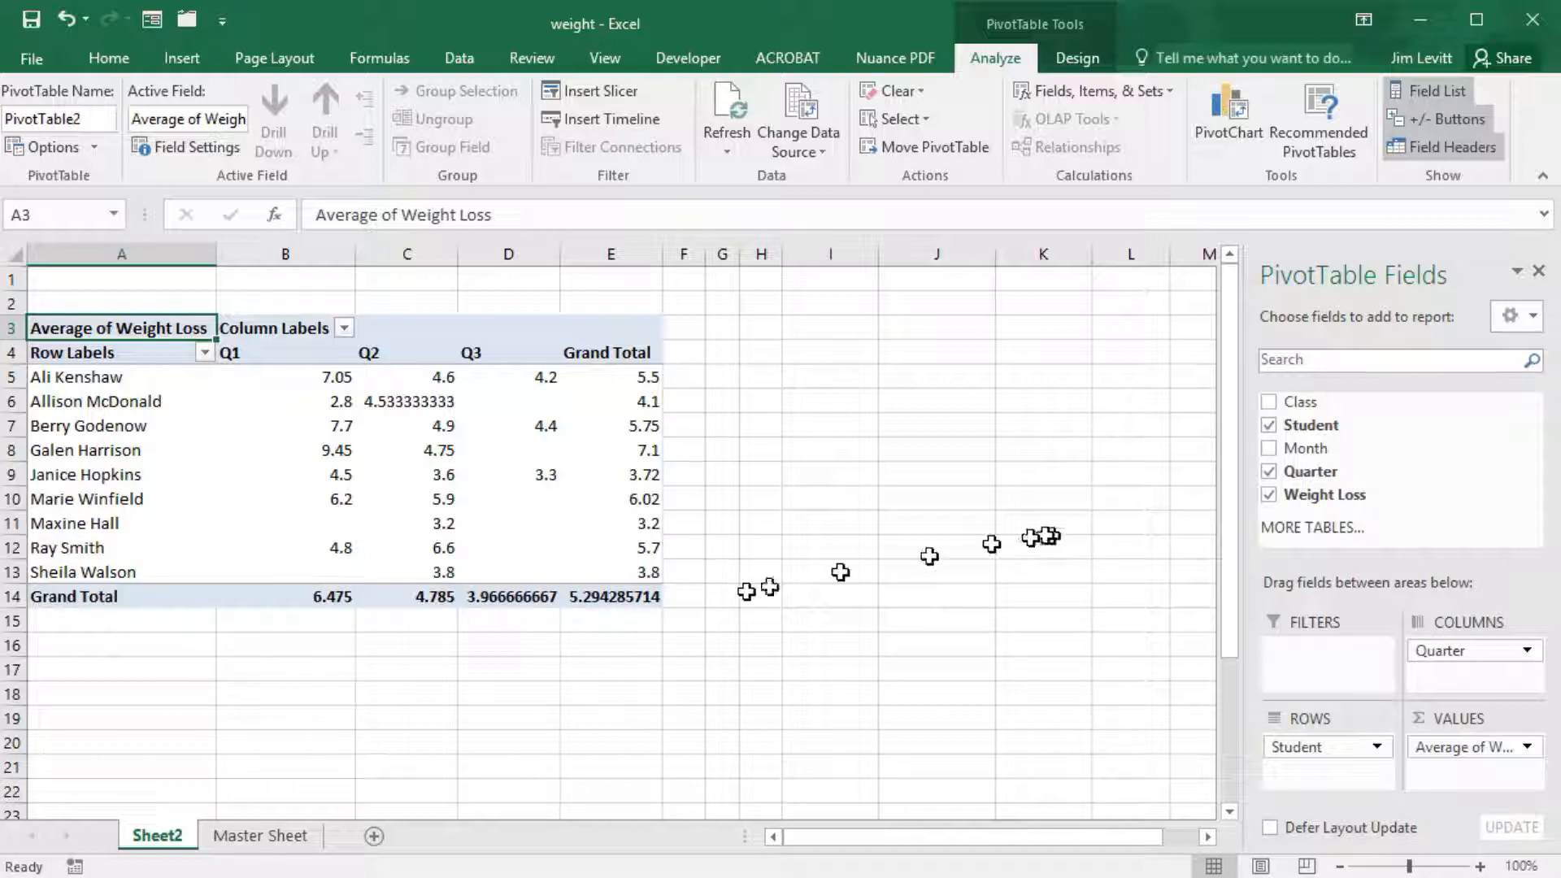
Reduce the PivotTable values in B5:E14, including the grand totals, to one decimal place.
{"action": "left_click_drag", "start_coordinate": [627, 596], "coordinate": [298, 371]}
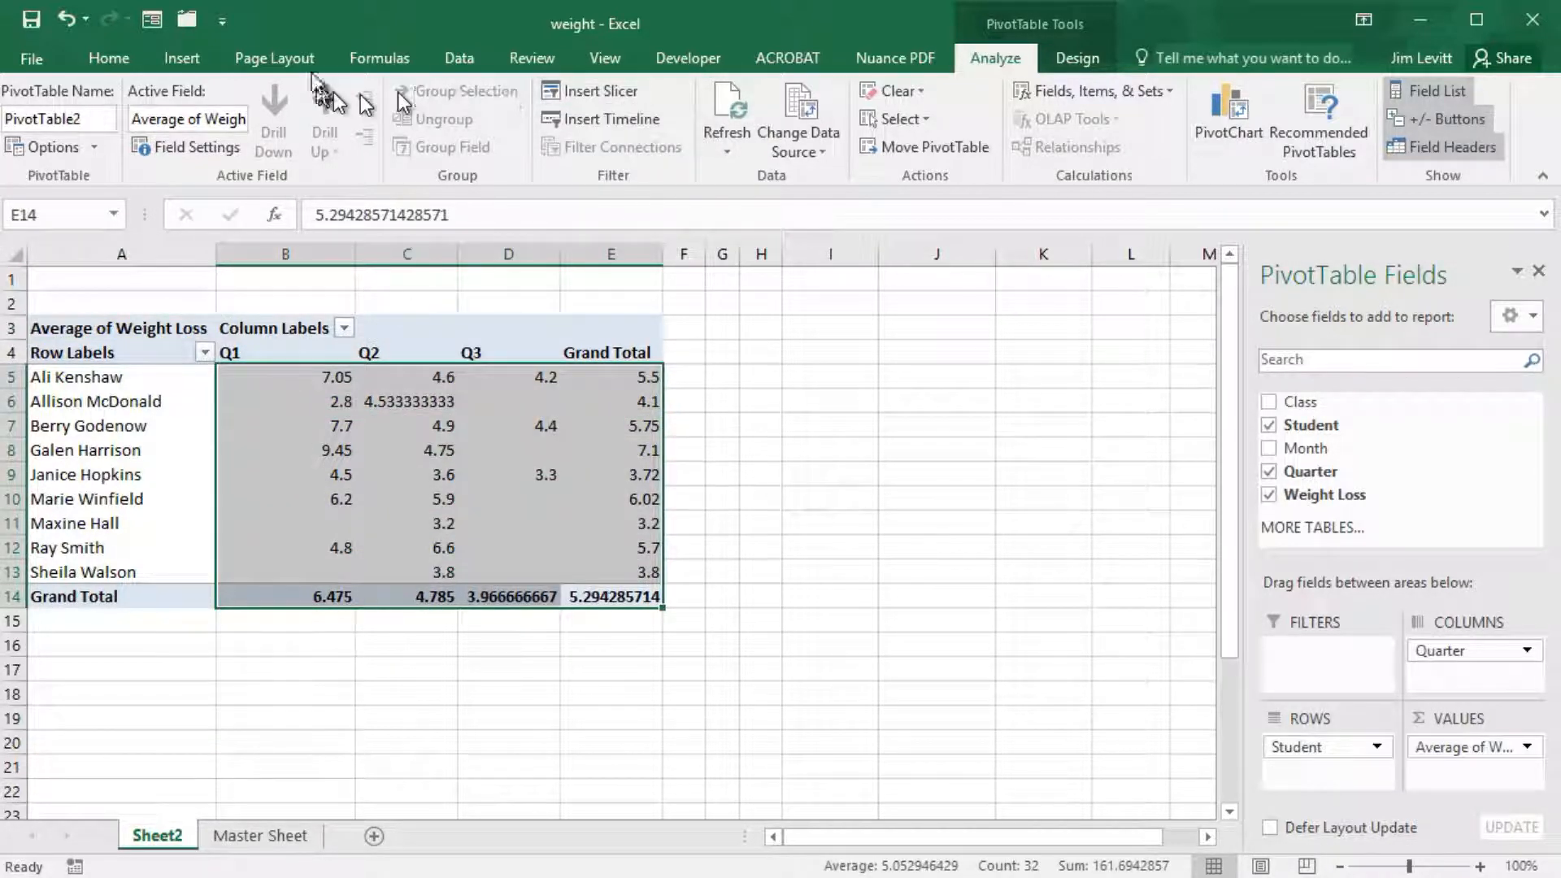
{"action": "left_click", "coordinate": [109, 58]}
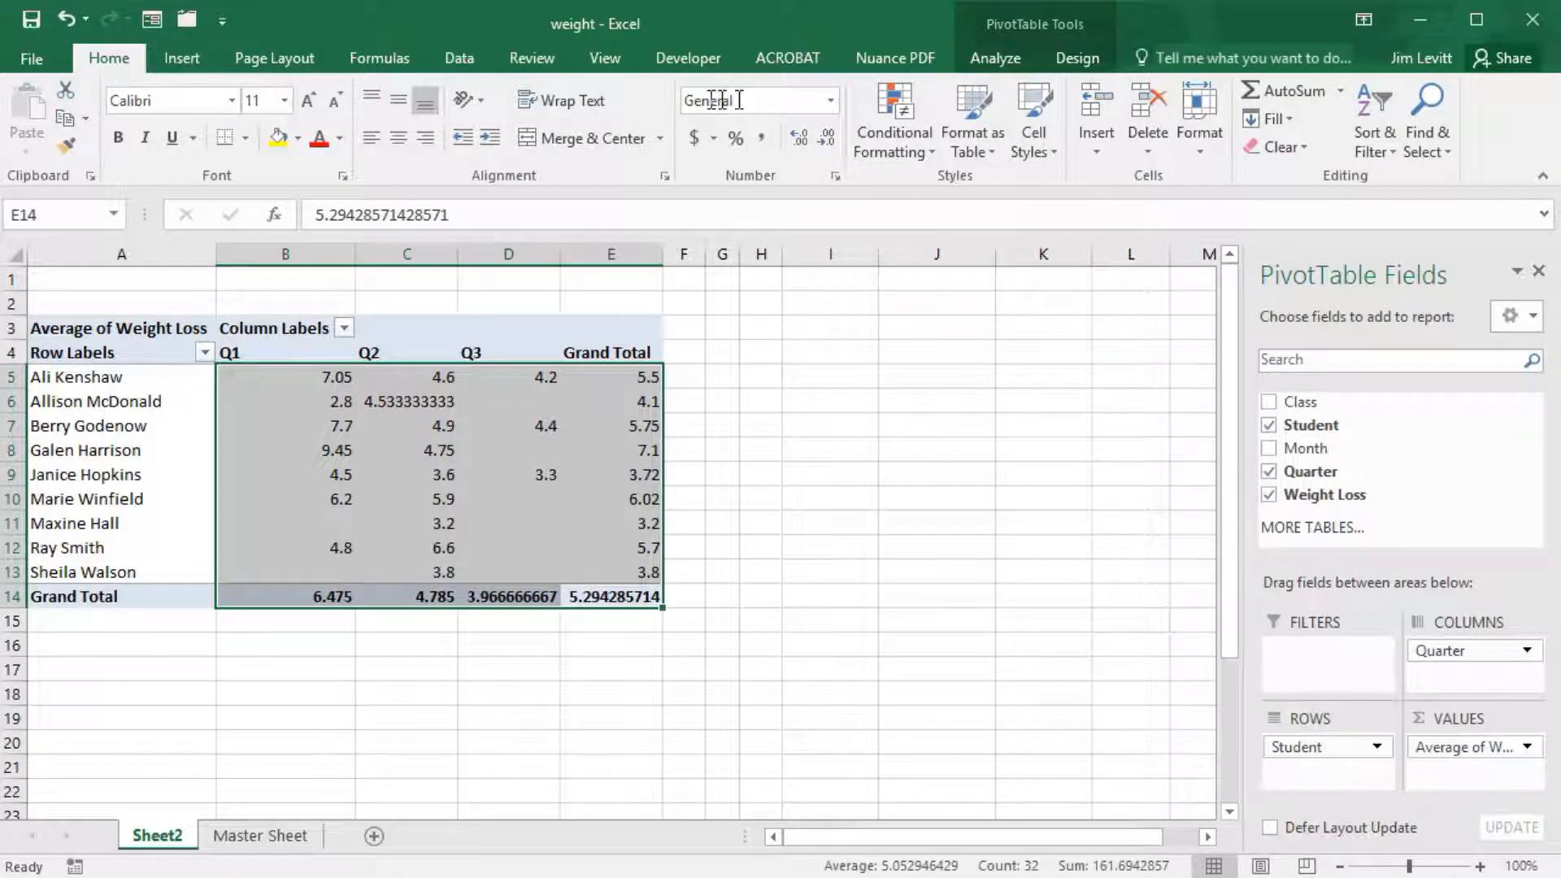
{"action": "left_click", "coordinate": [828, 143]}
{"action": "left_click", "coordinate": [823, 143]}
{"action": "left_click", "coordinate": [826, 144]}
{"action": "left_click", "coordinate": [829, 145]}
{"action": "left_click", "coordinate": [827, 144]}
{"action": "left_click", "coordinate": [828, 143]}
{"action": "left_click", "coordinate": [828, 143]}
{"action": "left_click", "coordinate": [827, 143]}
{"action": "left_click", "coordinate": [828, 143]}
{"action": "left_click", "coordinate": [828, 143]}
{"action": "left_click", "coordinate": [827, 143]}
{"action": "left_click", "coordinate": [826, 143]}
{"action": "left_click", "coordinate": [826, 143]}
{"action": "left_click", "coordinate": [826, 143]}
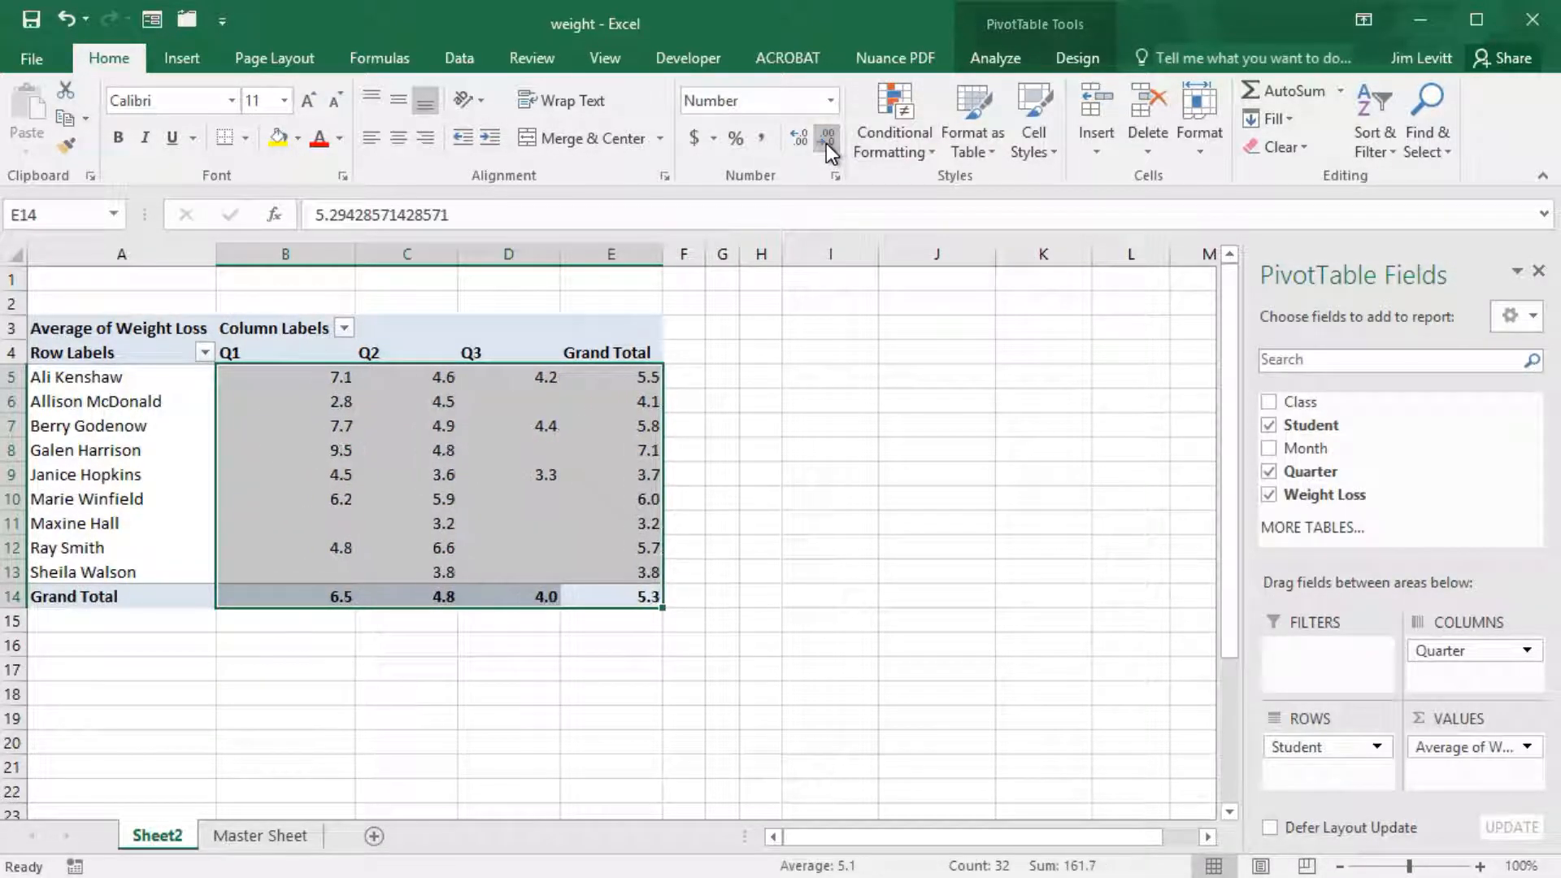
{"action": "left_click", "coordinate": [894, 498]}
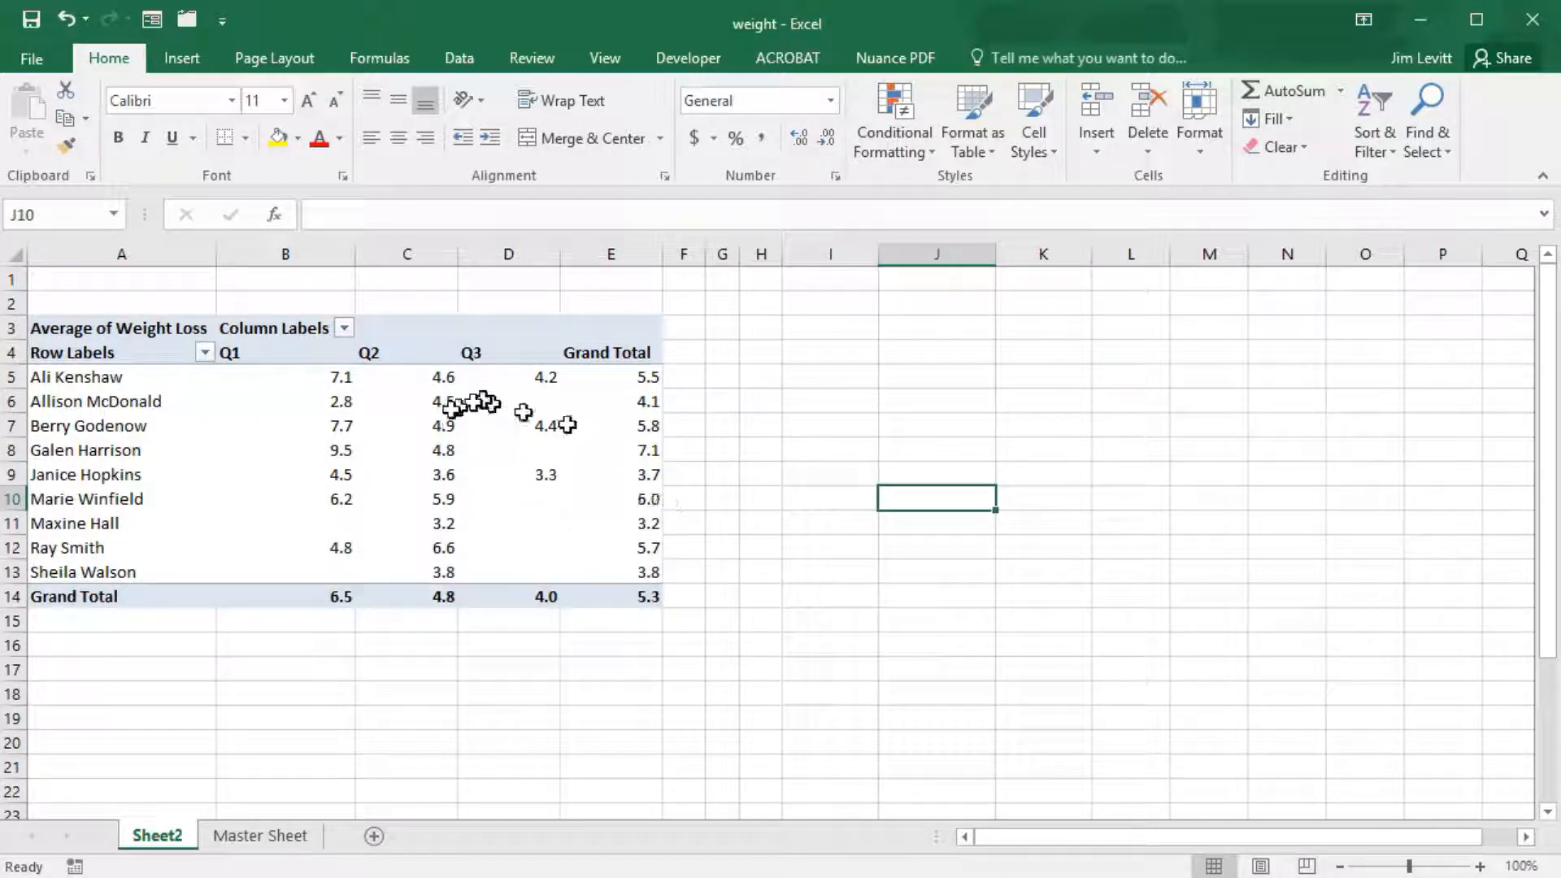
Replace Quarter with Class as the PivotTable's column field and summarize Weight Loss by Sum.
{"action": "left_click", "coordinate": [427, 426]}
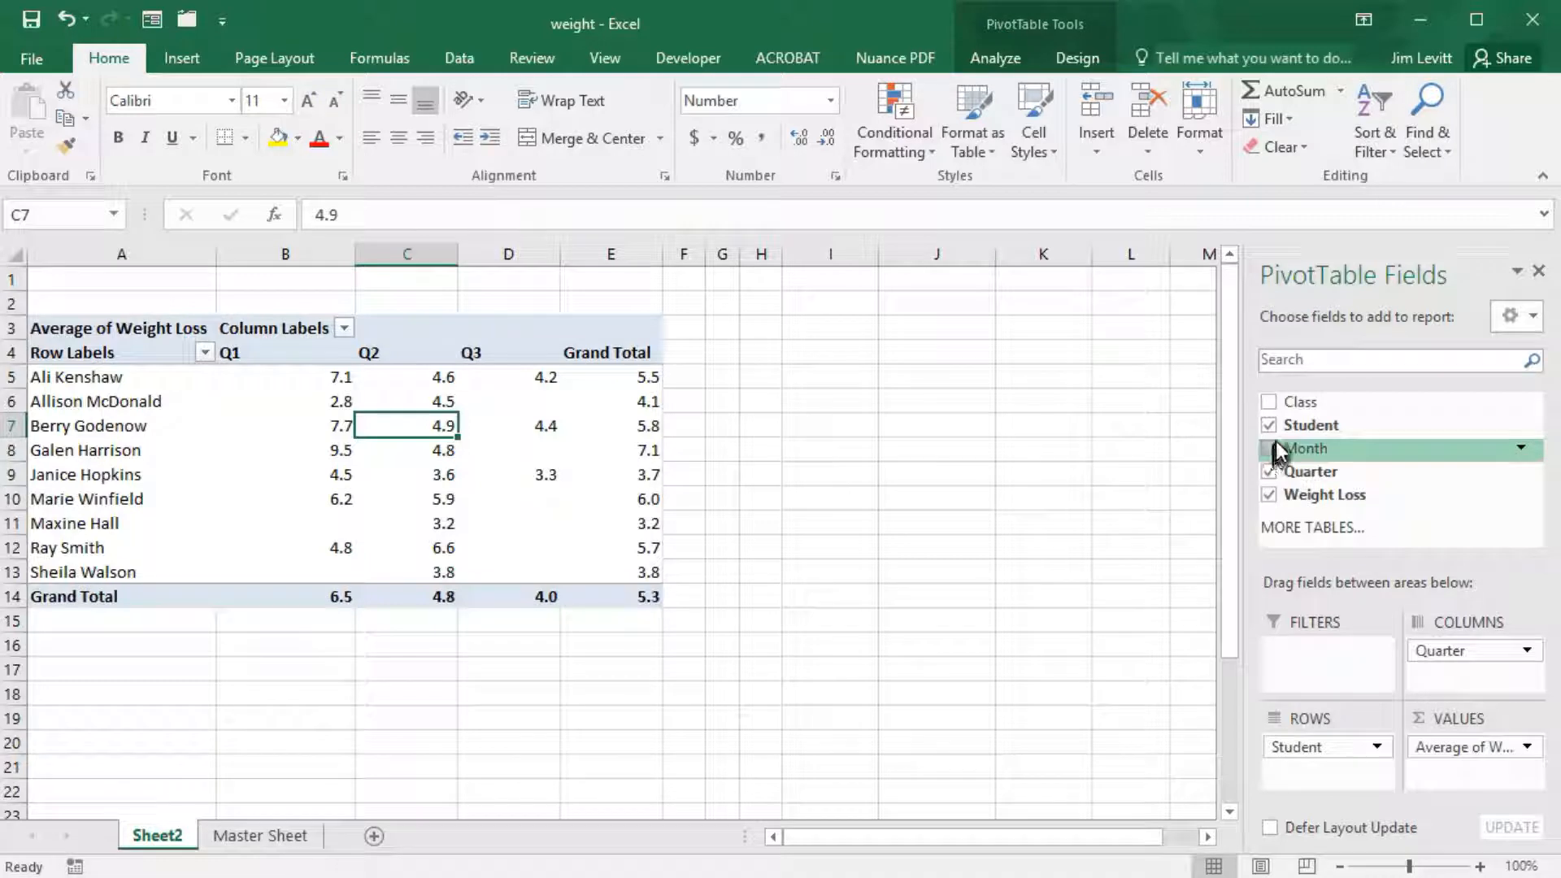
{"action": "left_click", "coordinate": [1274, 400]}
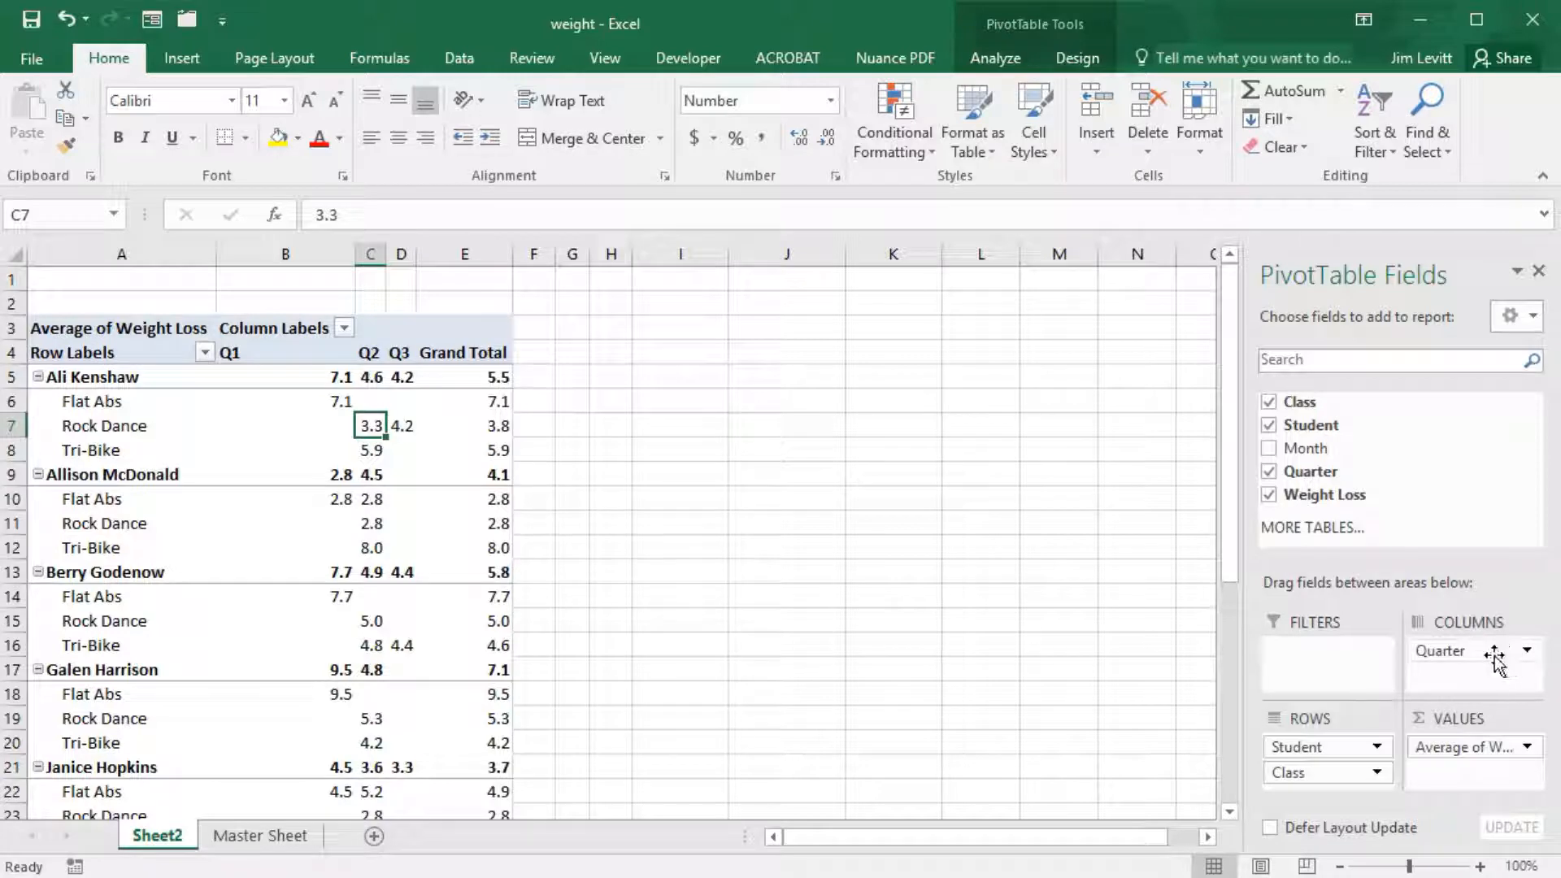
{"action": "left_click_drag", "start_coordinate": [1496, 655], "coordinate": [1464, 427]}
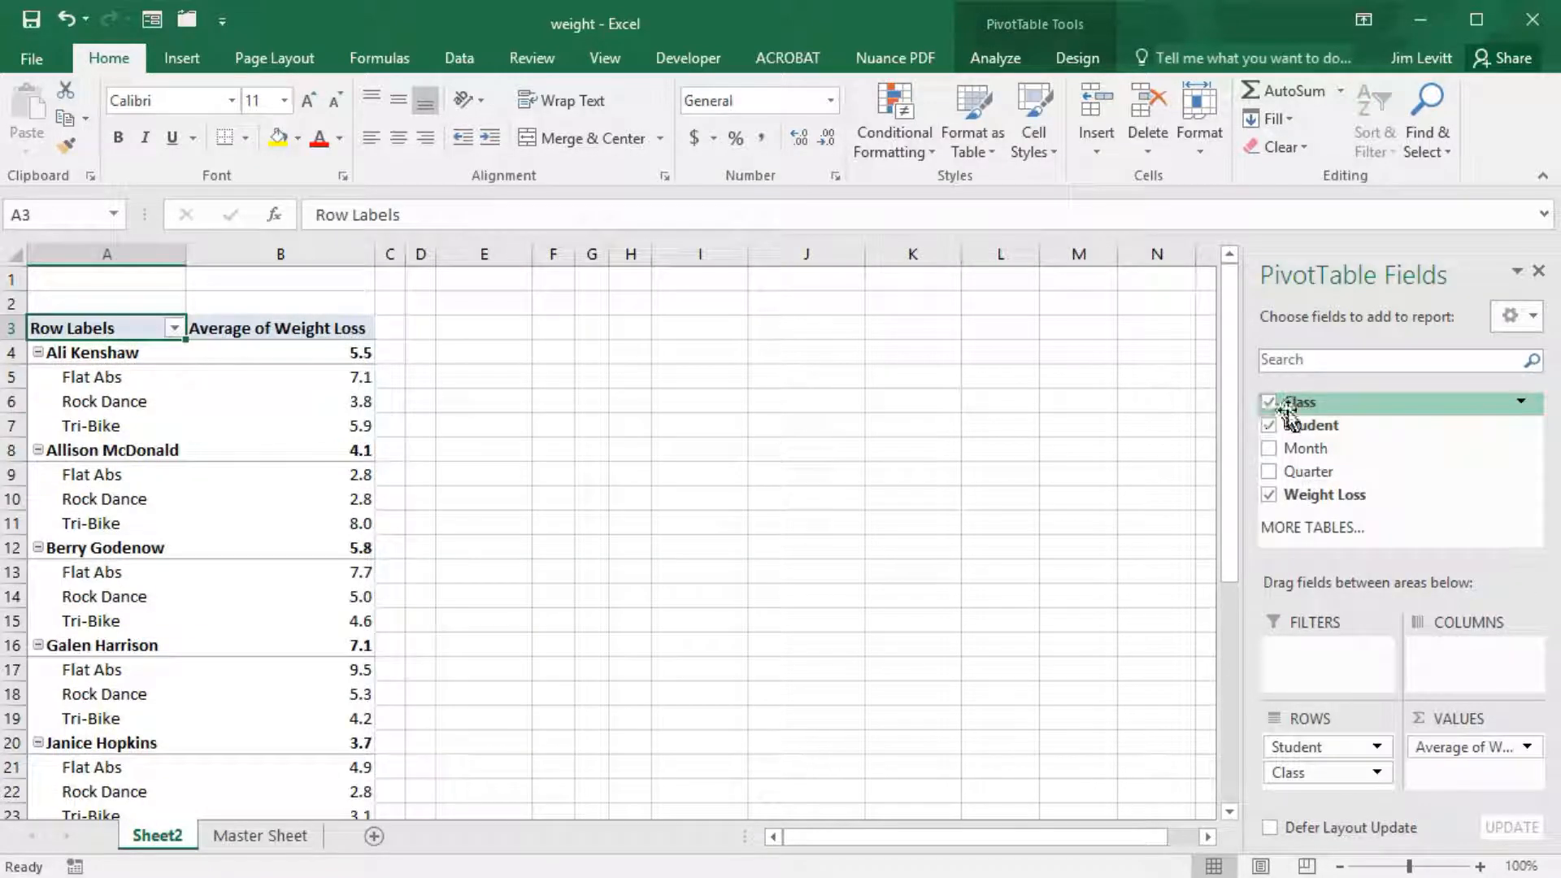
{"action": "left_click_drag", "start_coordinate": [1302, 404], "coordinate": [1429, 665]}
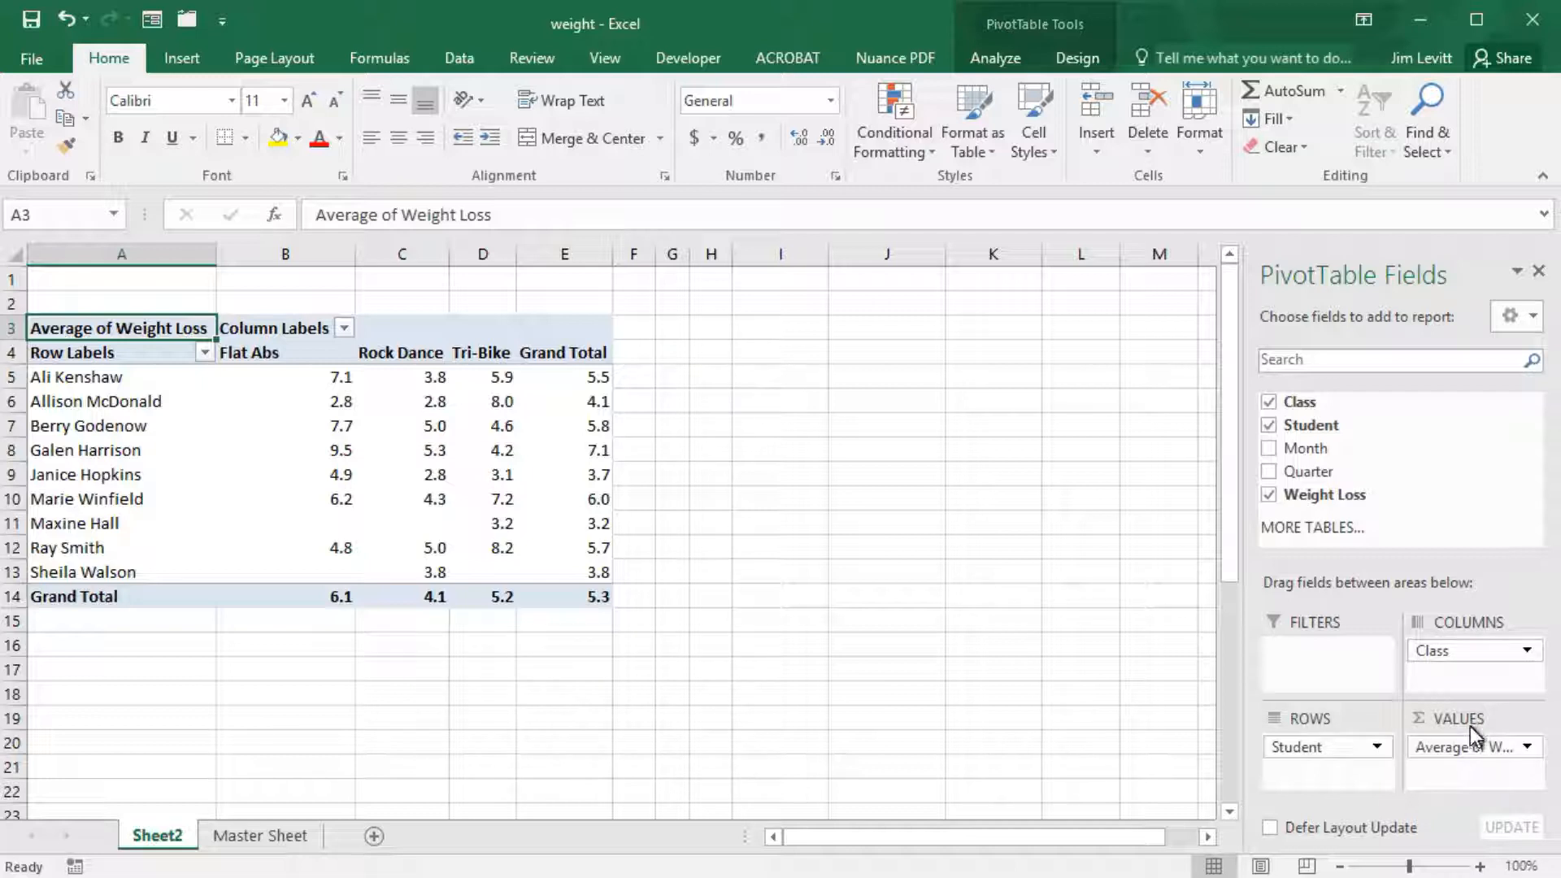
{"action": "left_click_drag", "start_coordinate": [1469, 745], "coordinate": [1470, 752]}
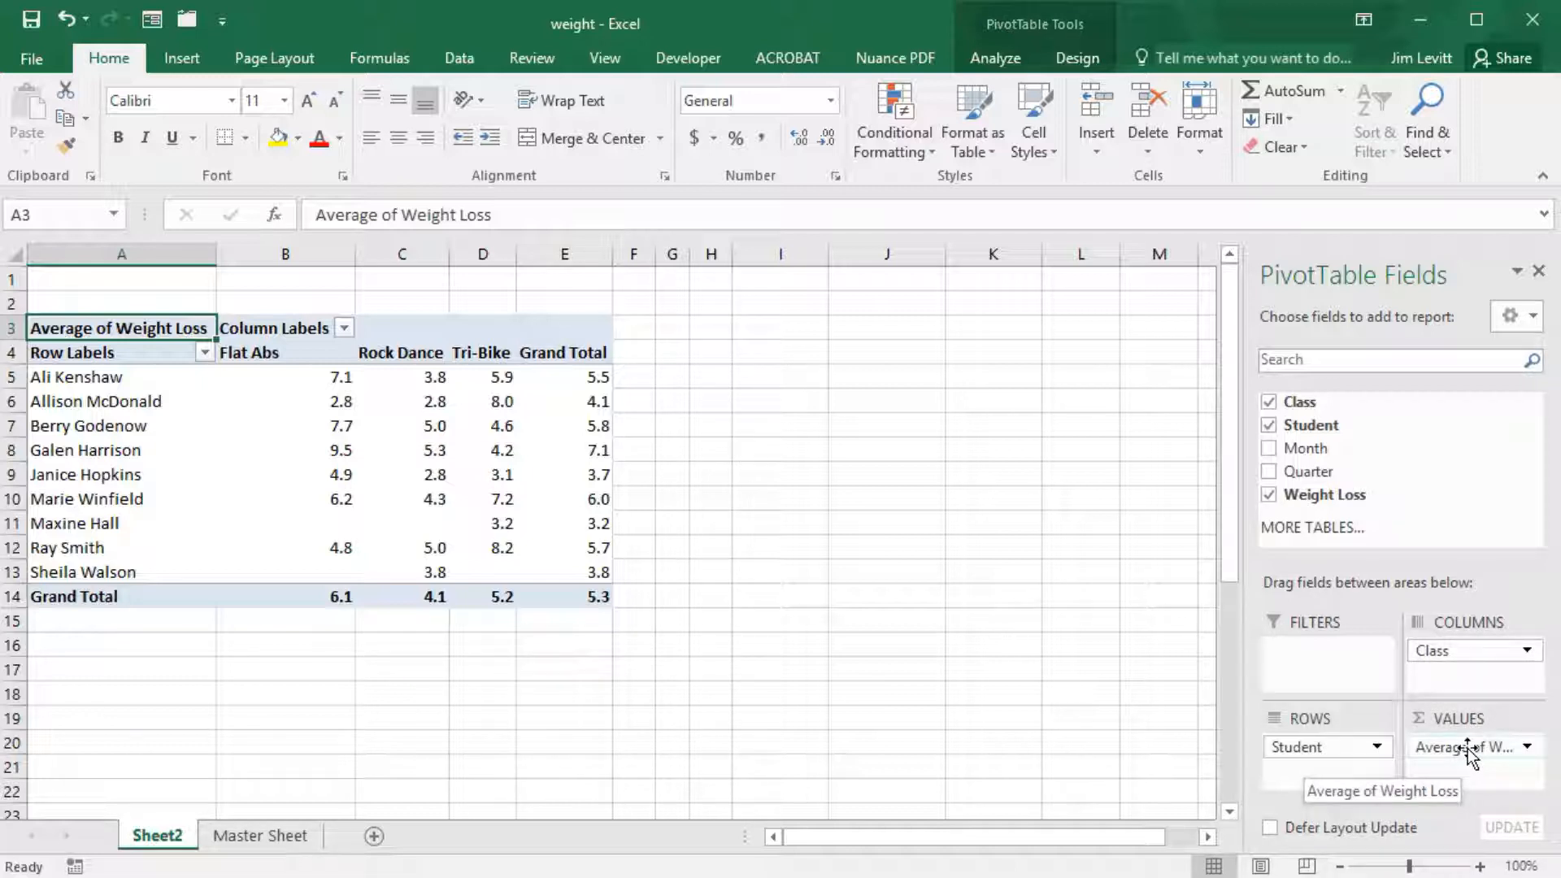
{"action": "left_click_drag", "start_coordinate": [1466, 748], "coordinate": [824, 400]}
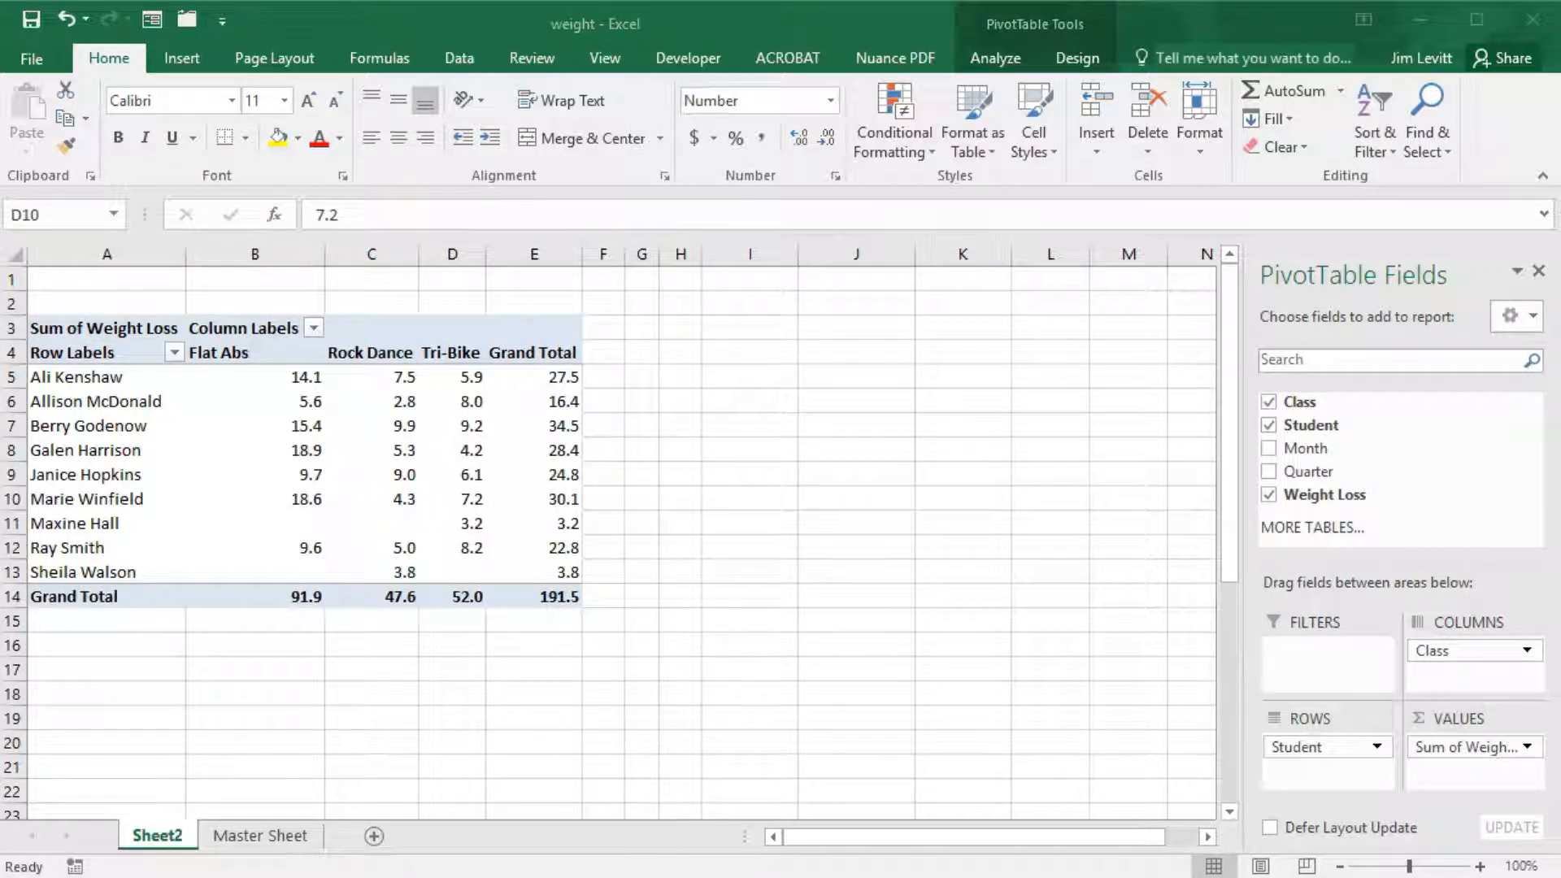
Set the weight loss in cell E20 of the Master Sheet to 24.
{"action": "left_click", "coordinate": [249, 832]}
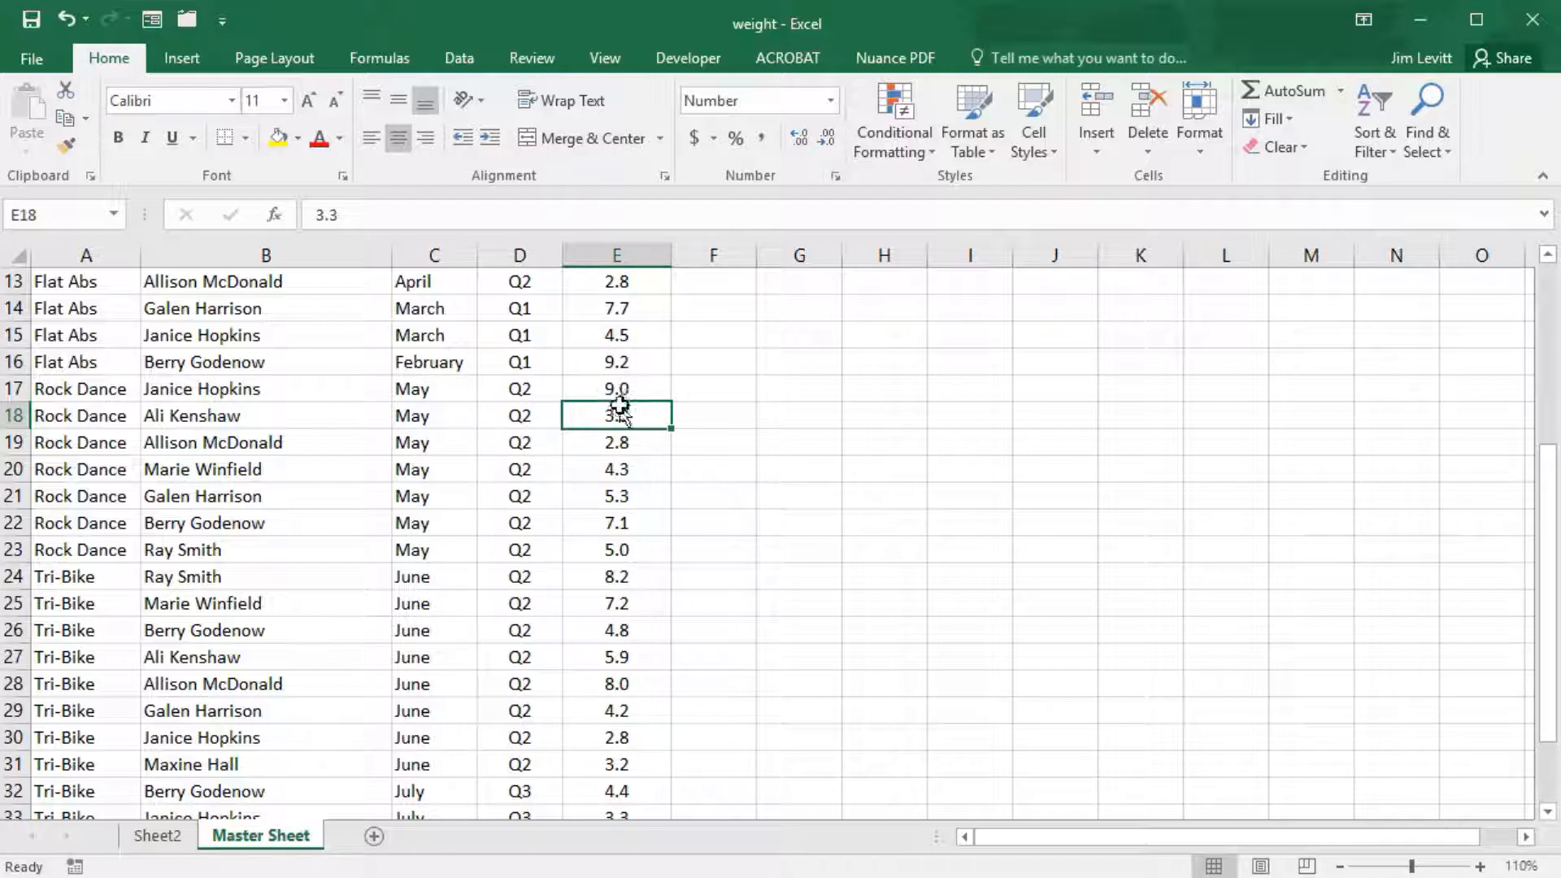
{"action": "left_click", "coordinate": [608, 467]}
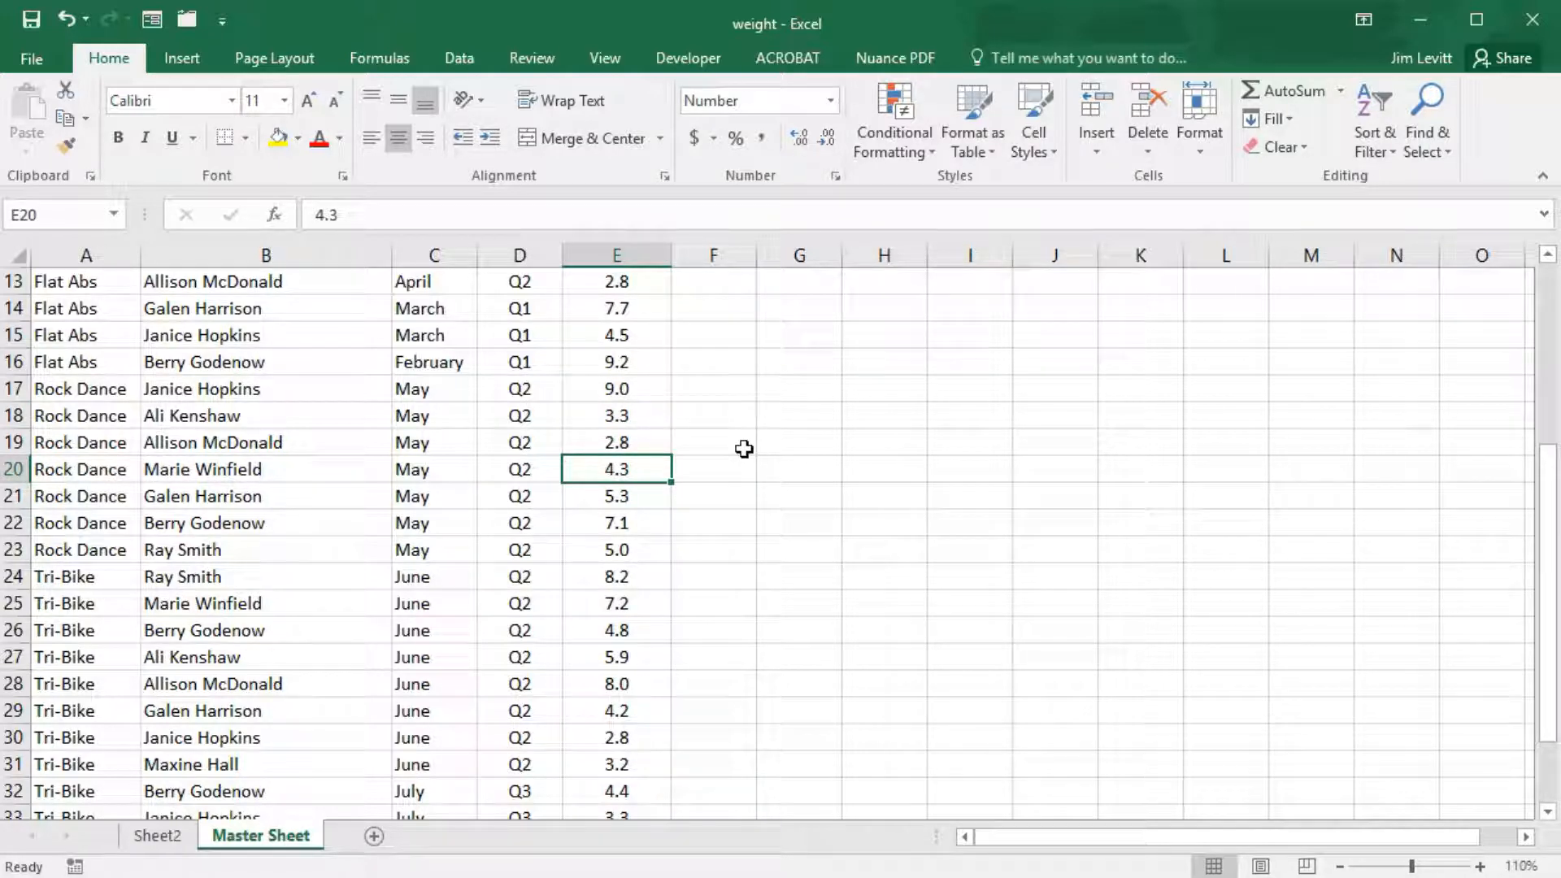
{"action": "type", "text": "2"}
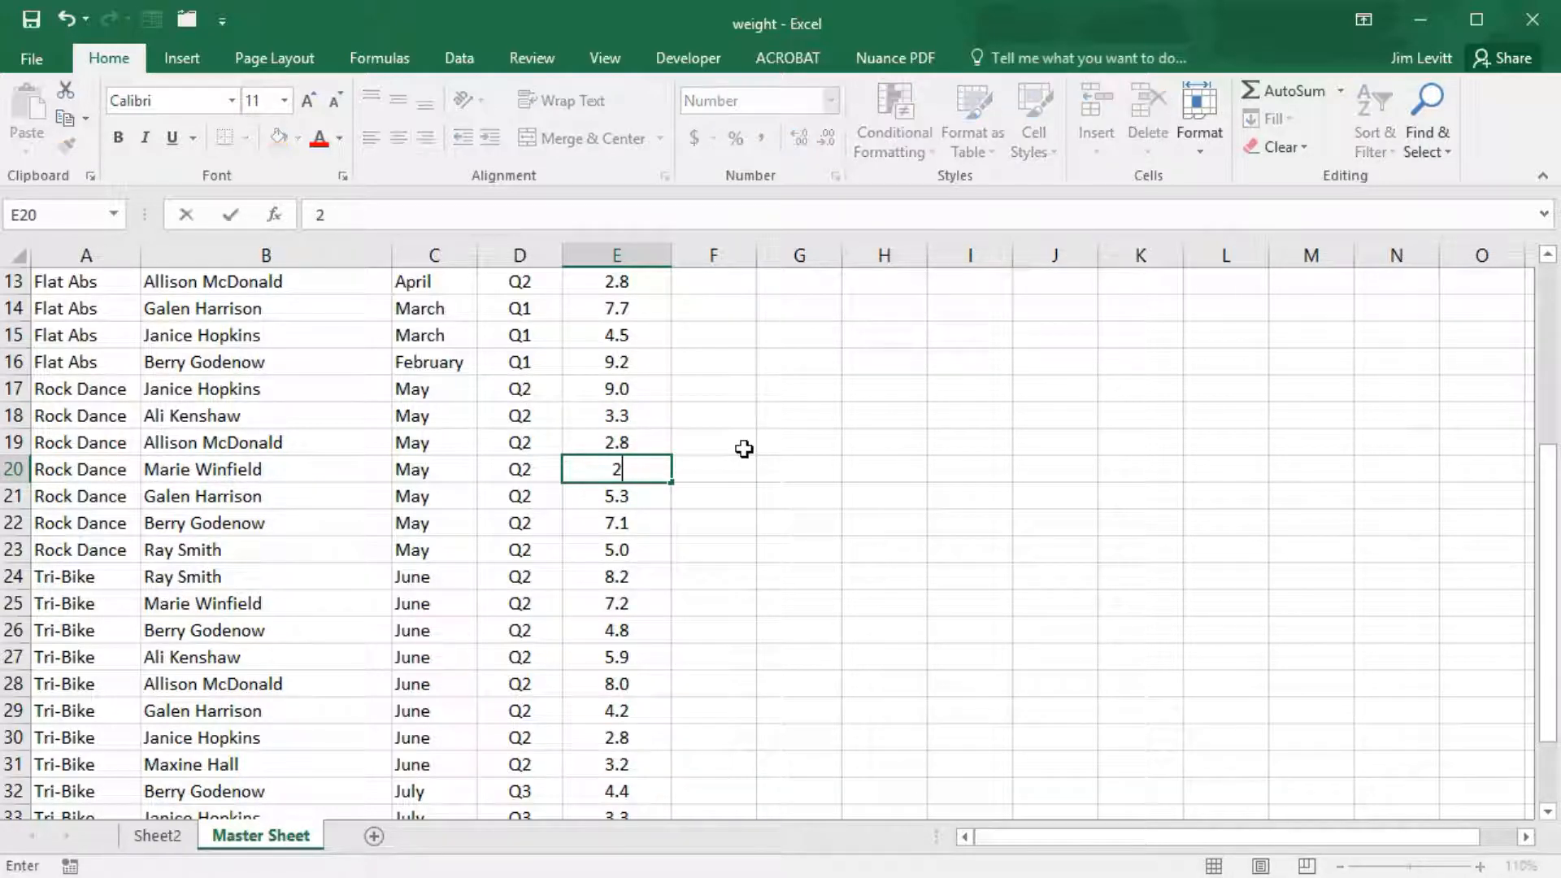
{"action": "key", "text": "Return"}
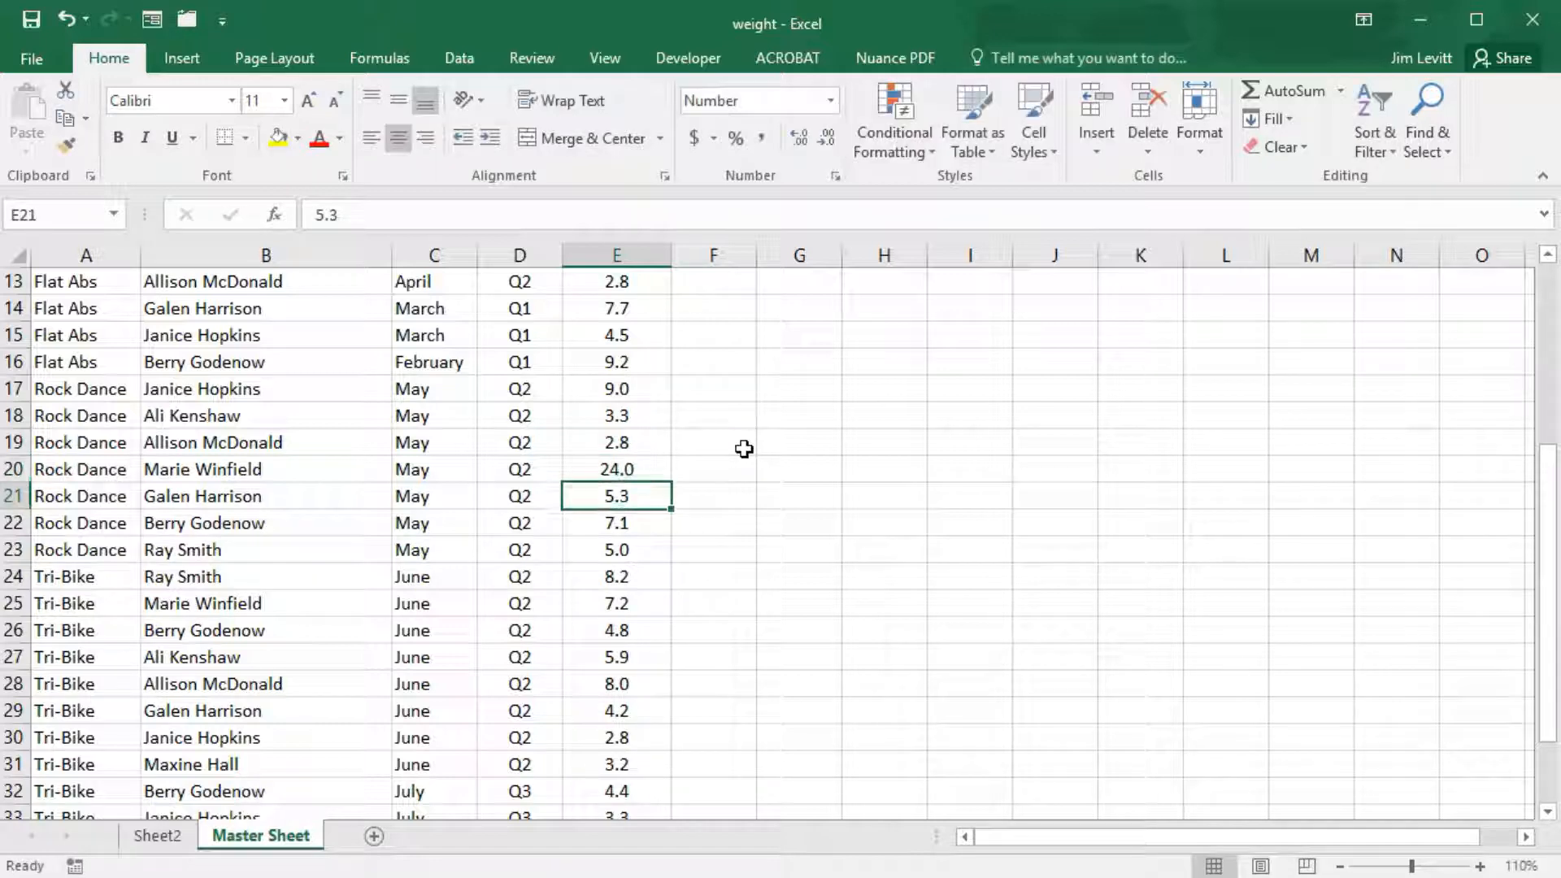
Refresh the PivotTable on Sheet2 from the edited source data and select the updated Rock Dance value in C10.
{"action": "left_click", "coordinate": [160, 837]}
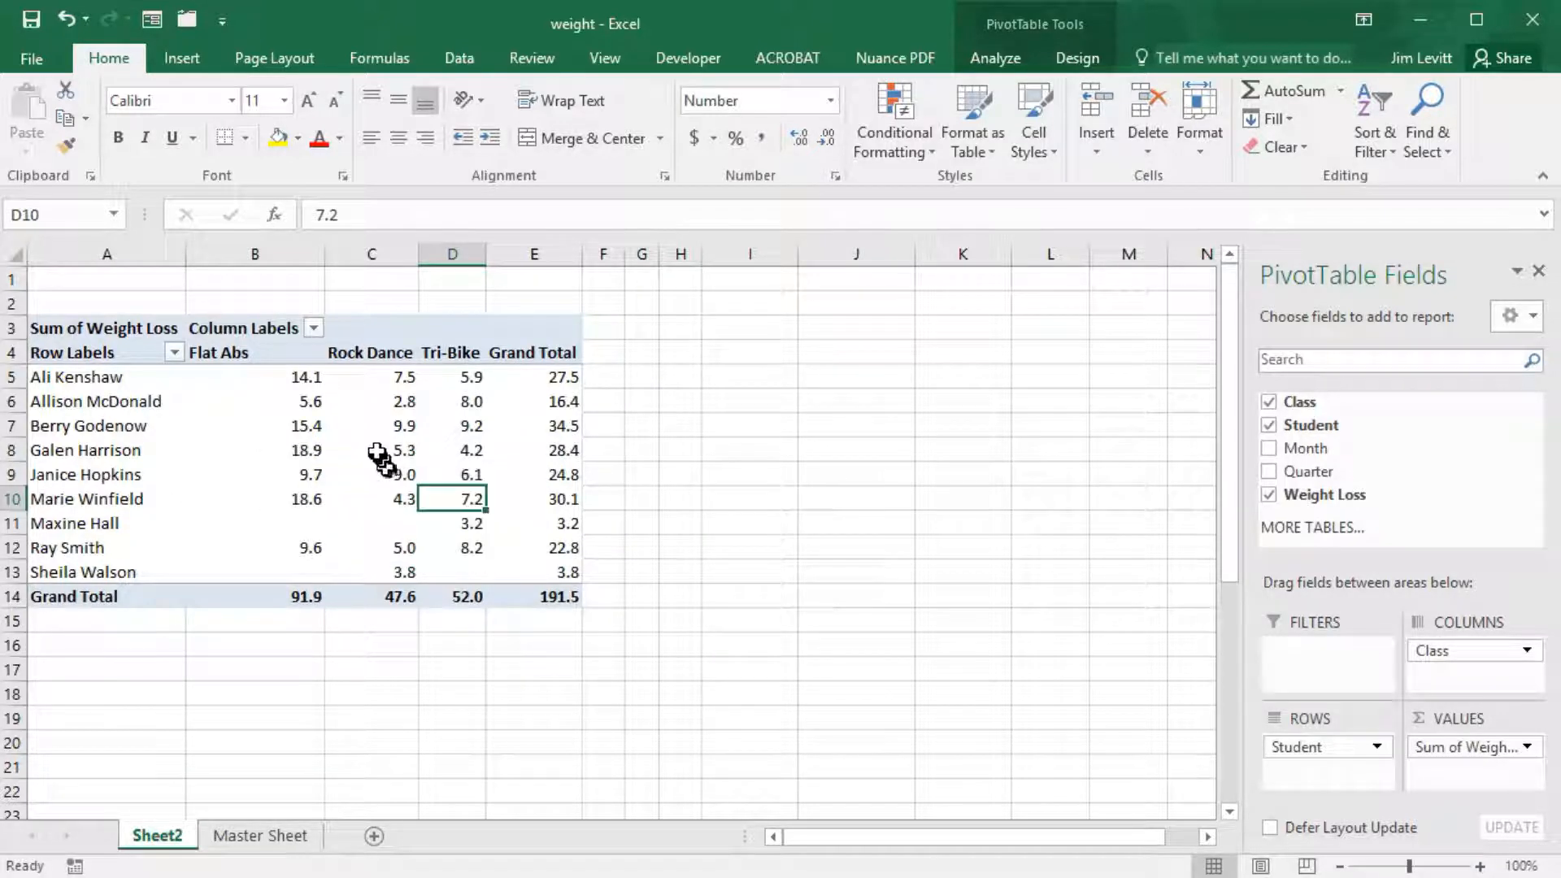
{"action": "left_click", "coordinate": [404, 427]}
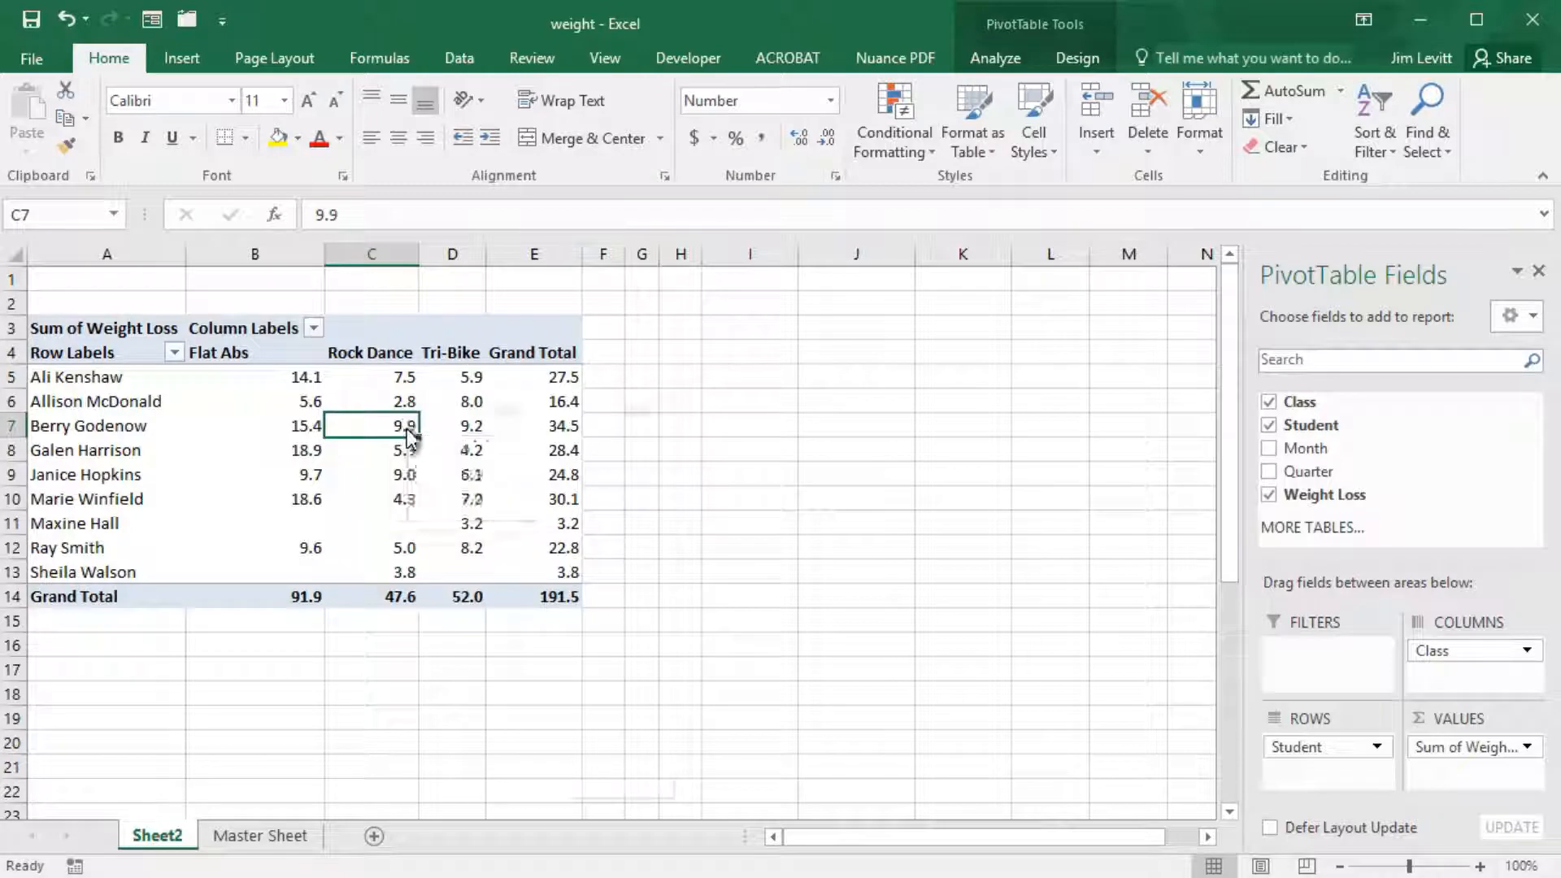
{"action": "right_click", "coordinate": [406, 427]}
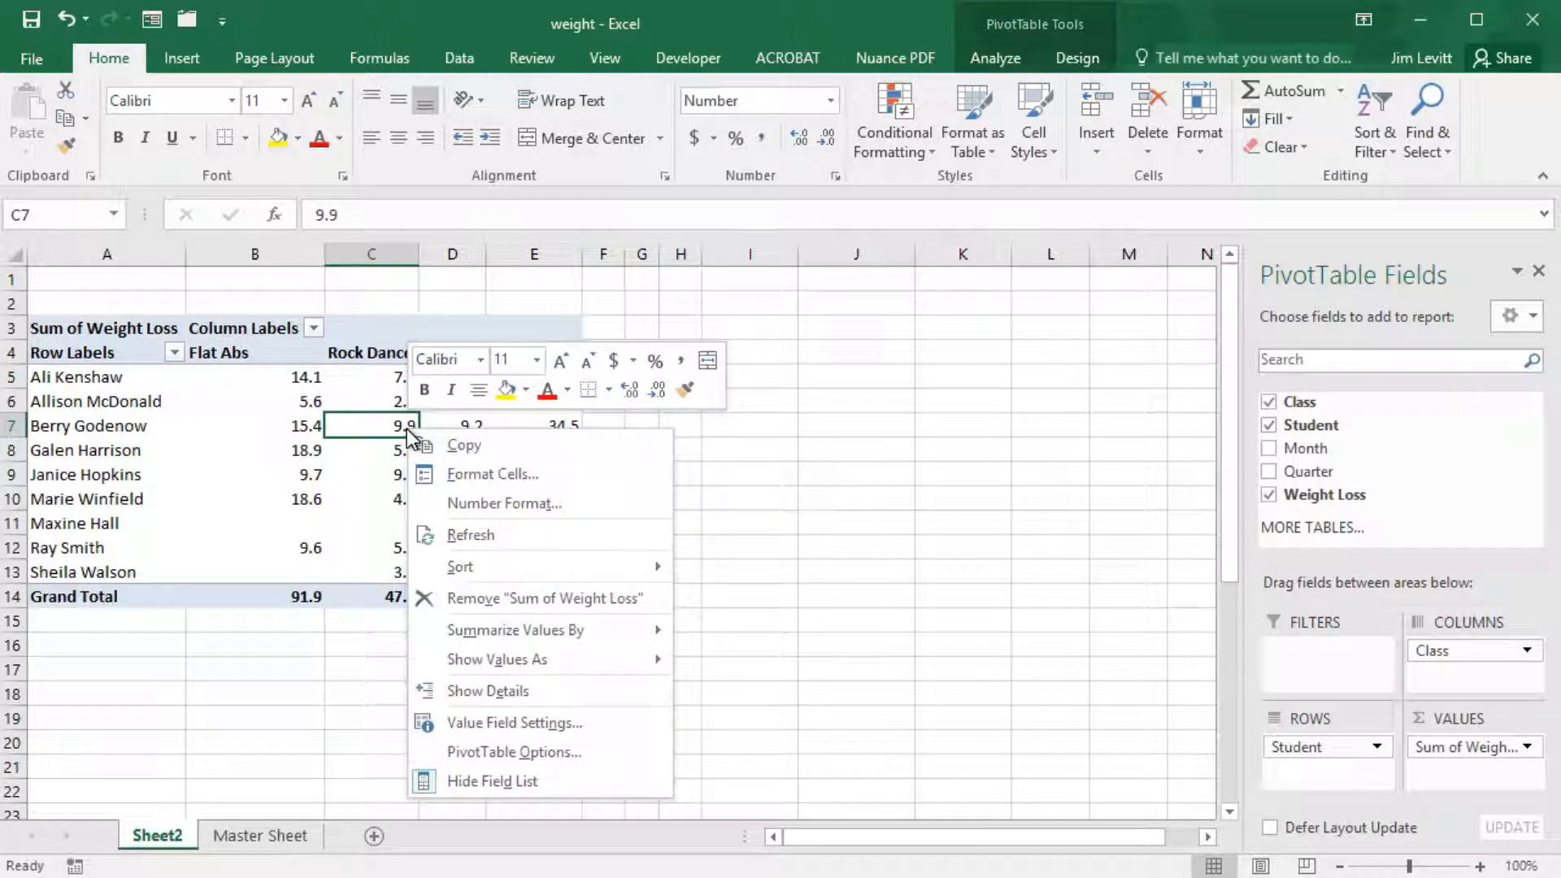
{"action": "left_click", "coordinate": [475, 533]}
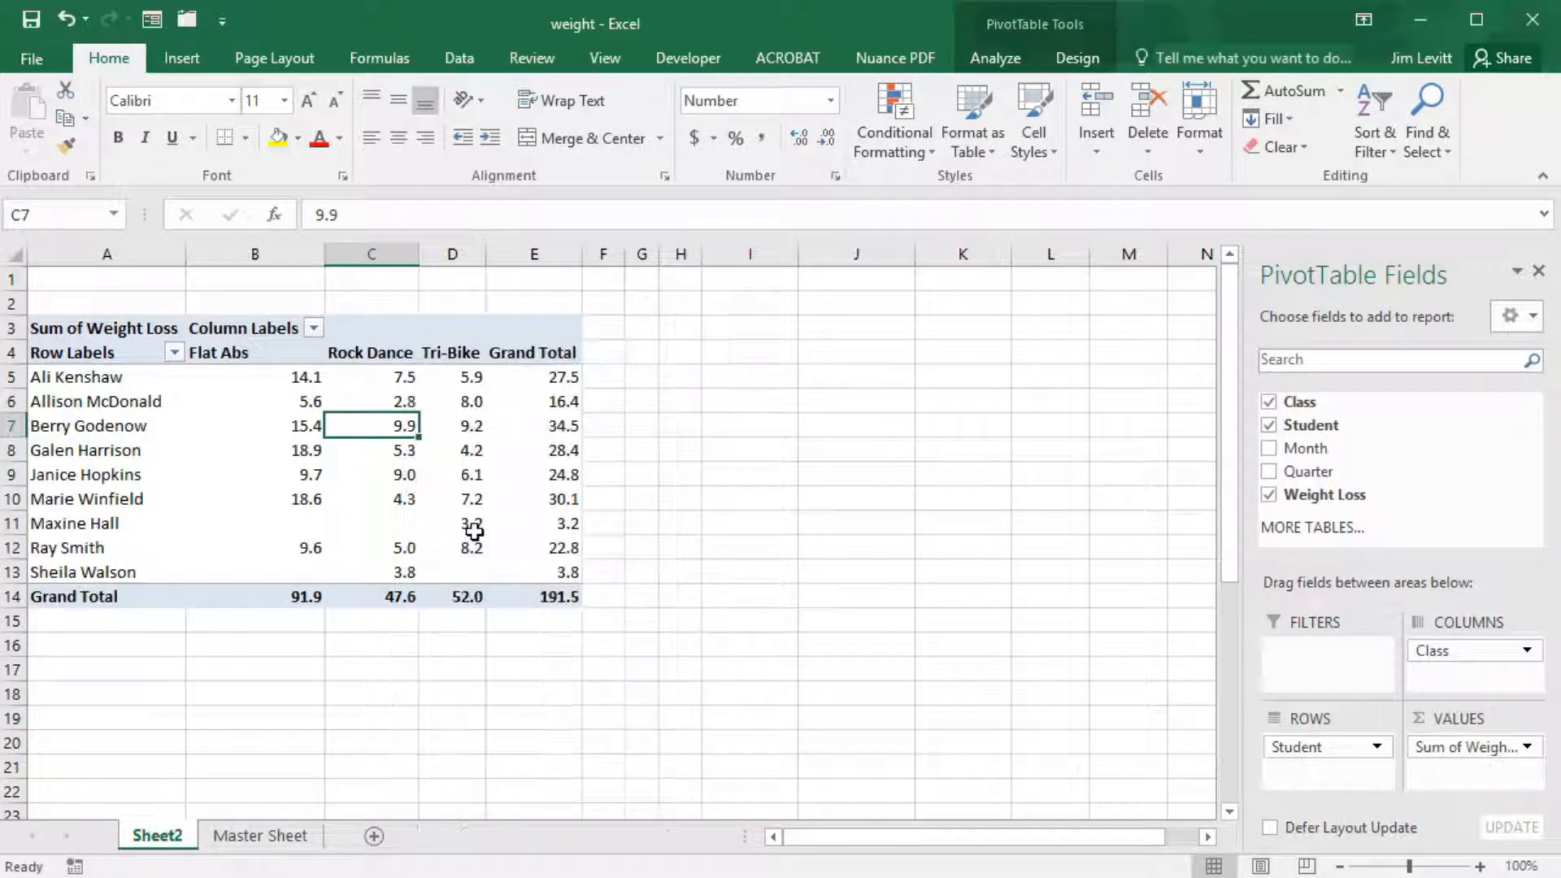
{"action": "left_click", "coordinate": [399, 504]}
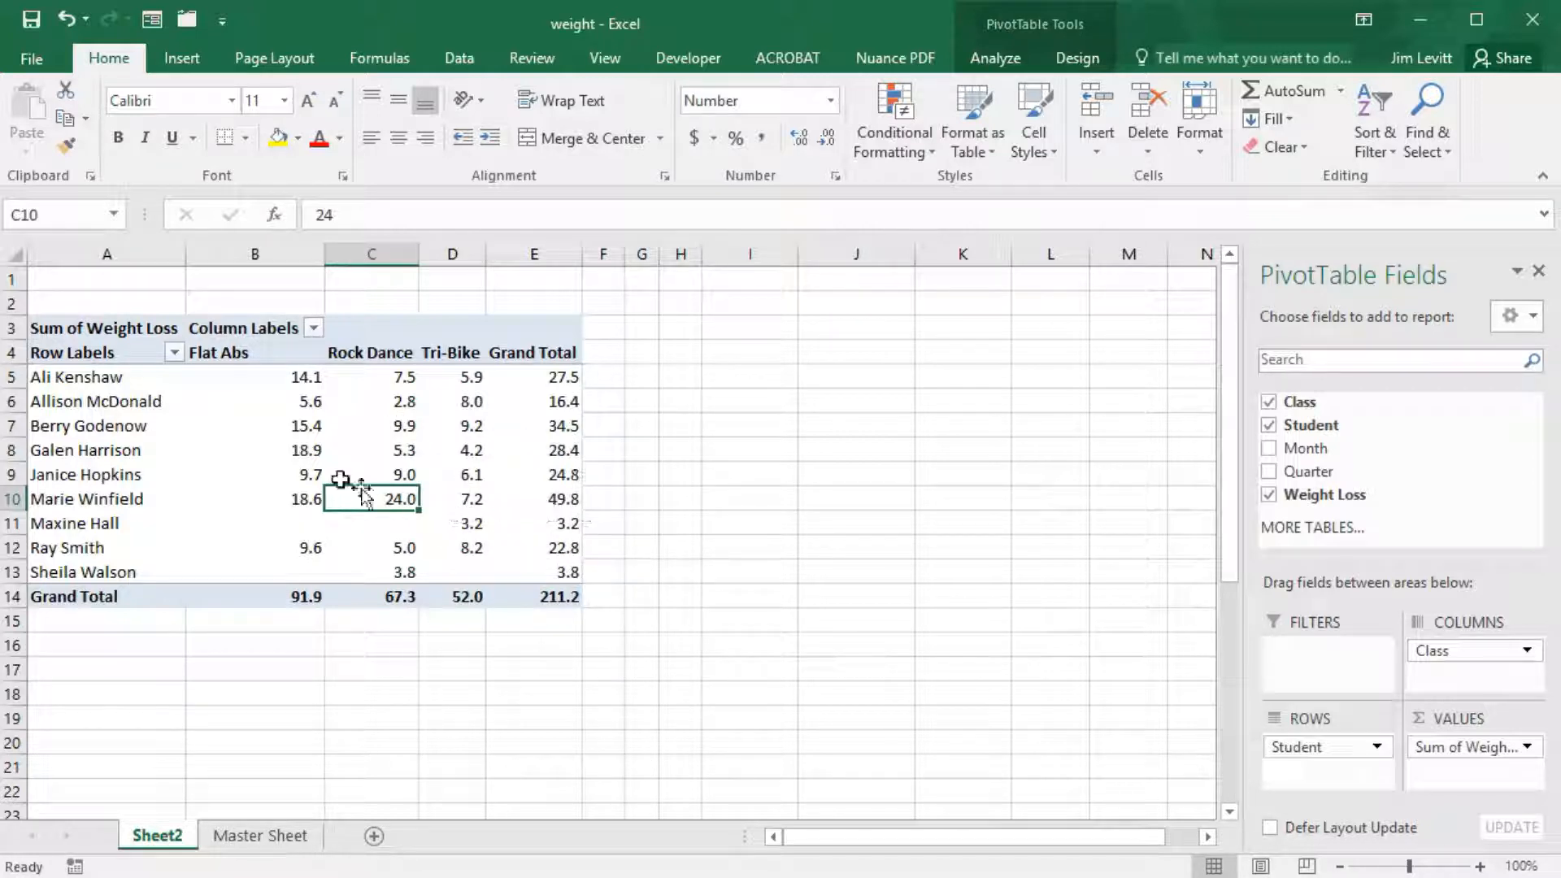
{"action": "mouse_move", "coordinate": [571, 510]}
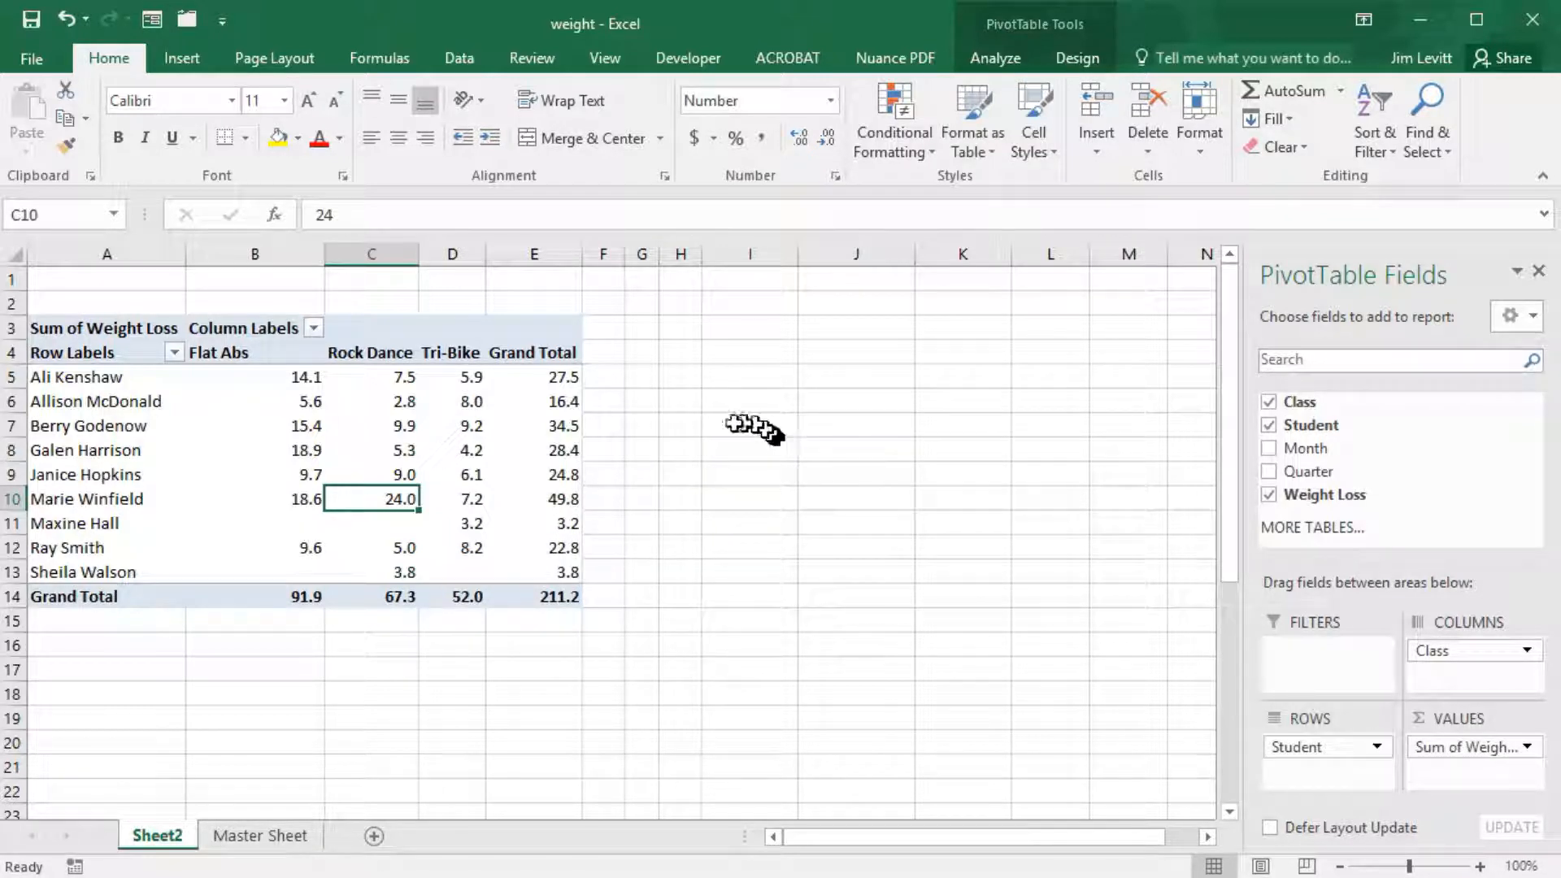
Set the weight loss in cell E23 of the Master Sheet to 1.
{"action": "left_click", "coordinate": [277, 835]}
{"action": "scroll", "coordinate": [585, 451], "scroll_direction": "up", "scroll_amount": 4}
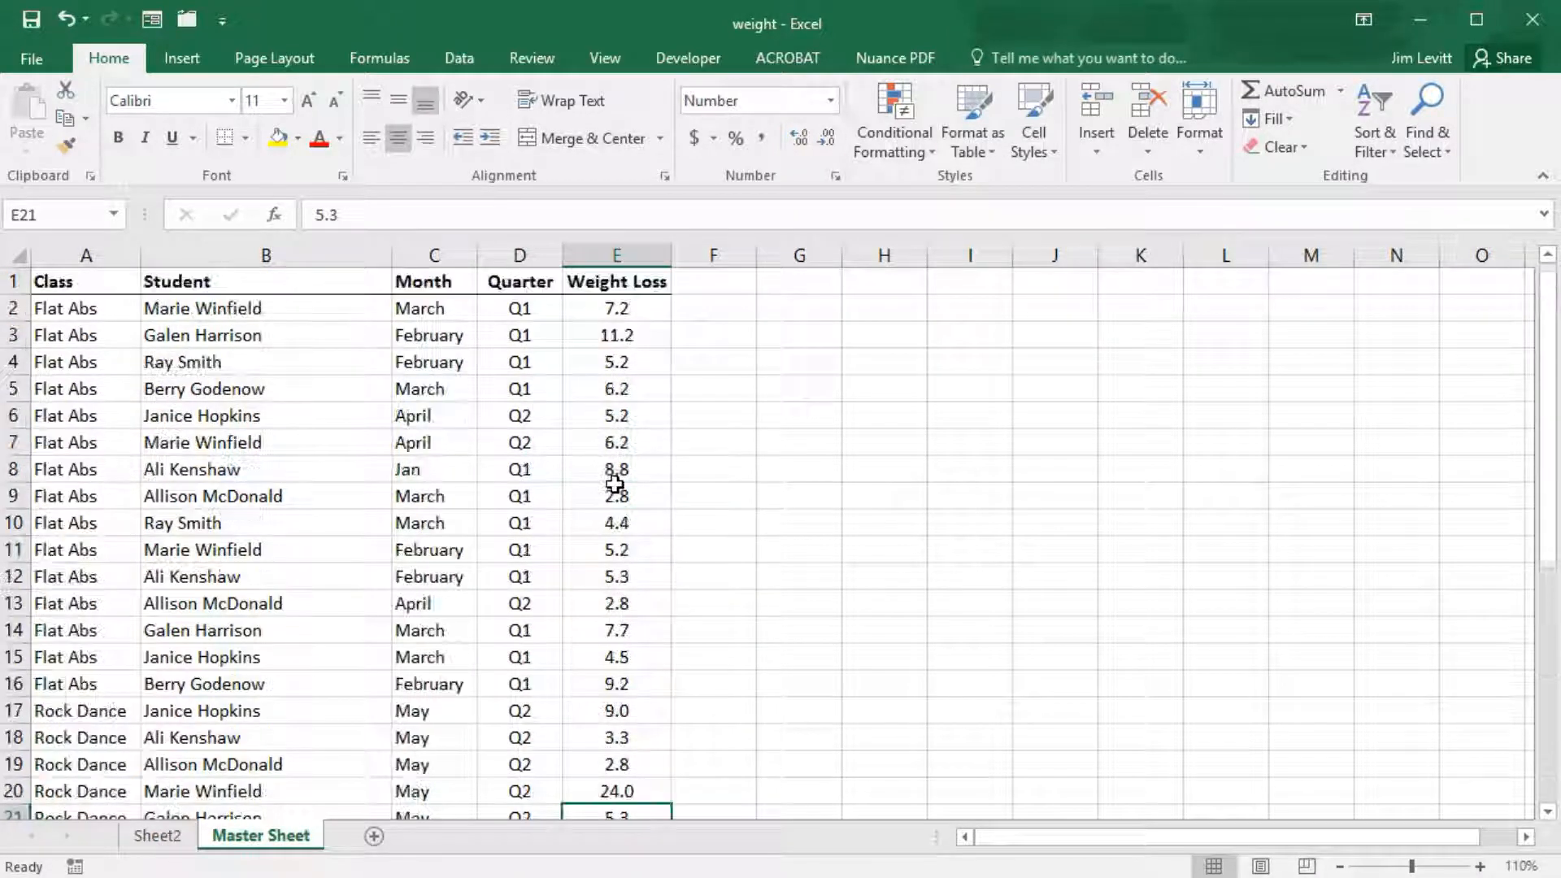
{"action": "scroll", "coordinate": [705, 470], "scroll_direction": "down", "scroll_amount": 5}
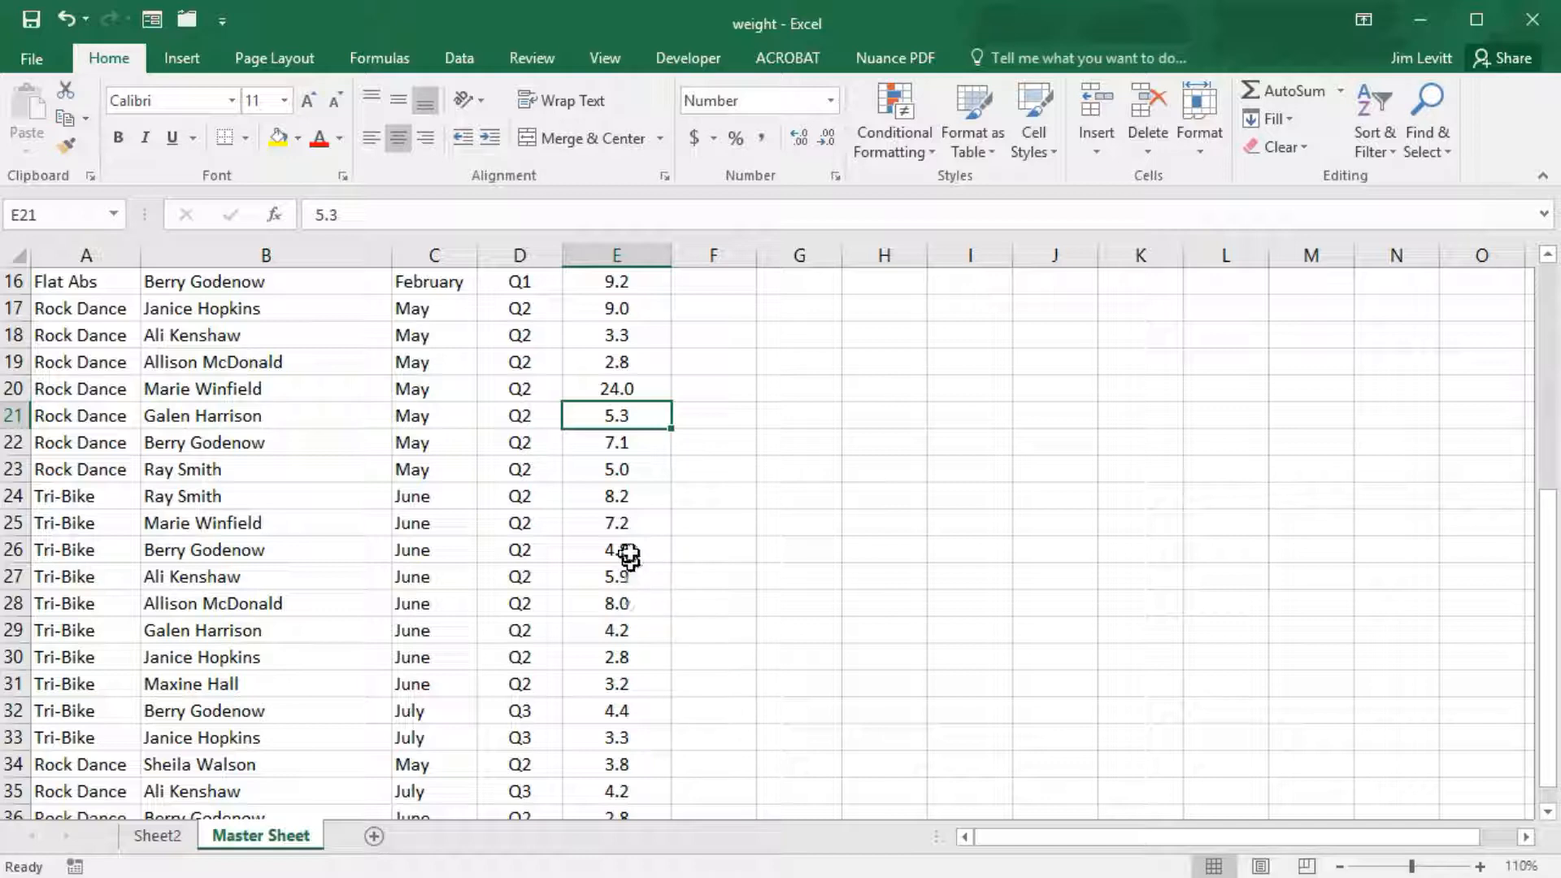
{"action": "left_click", "coordinate": [618, 470]}
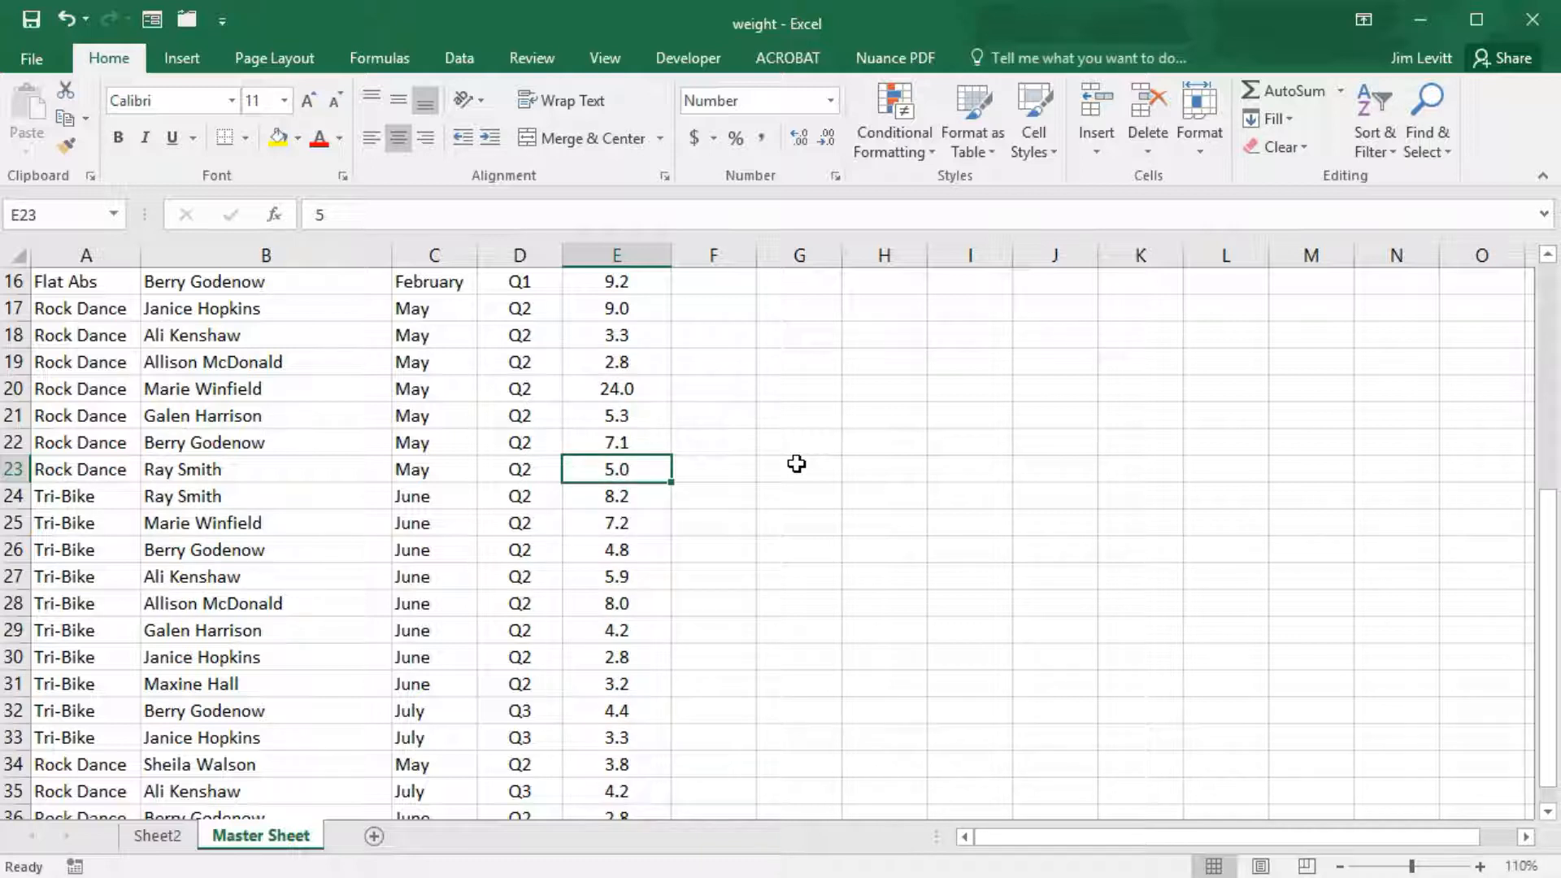
{"action": "type", "text": "1"}
{"action": "key", "text": "Return"}
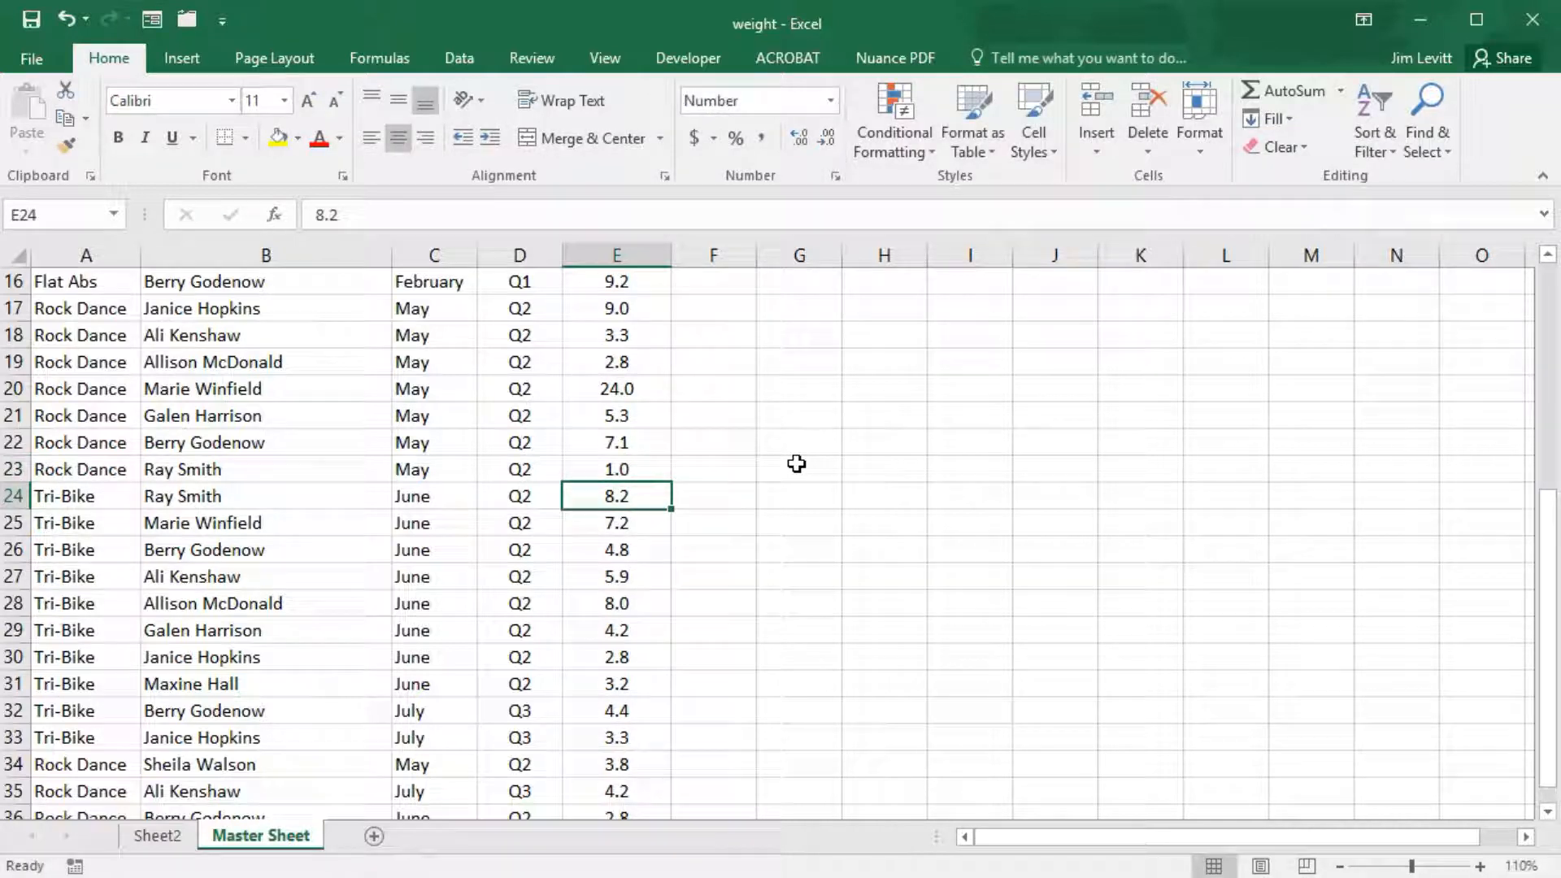
Refresh the Sheet2 PivotTable again and check the Rock Dance value in C12.
{"action": "left_click", "coordinate": [167, 839]}
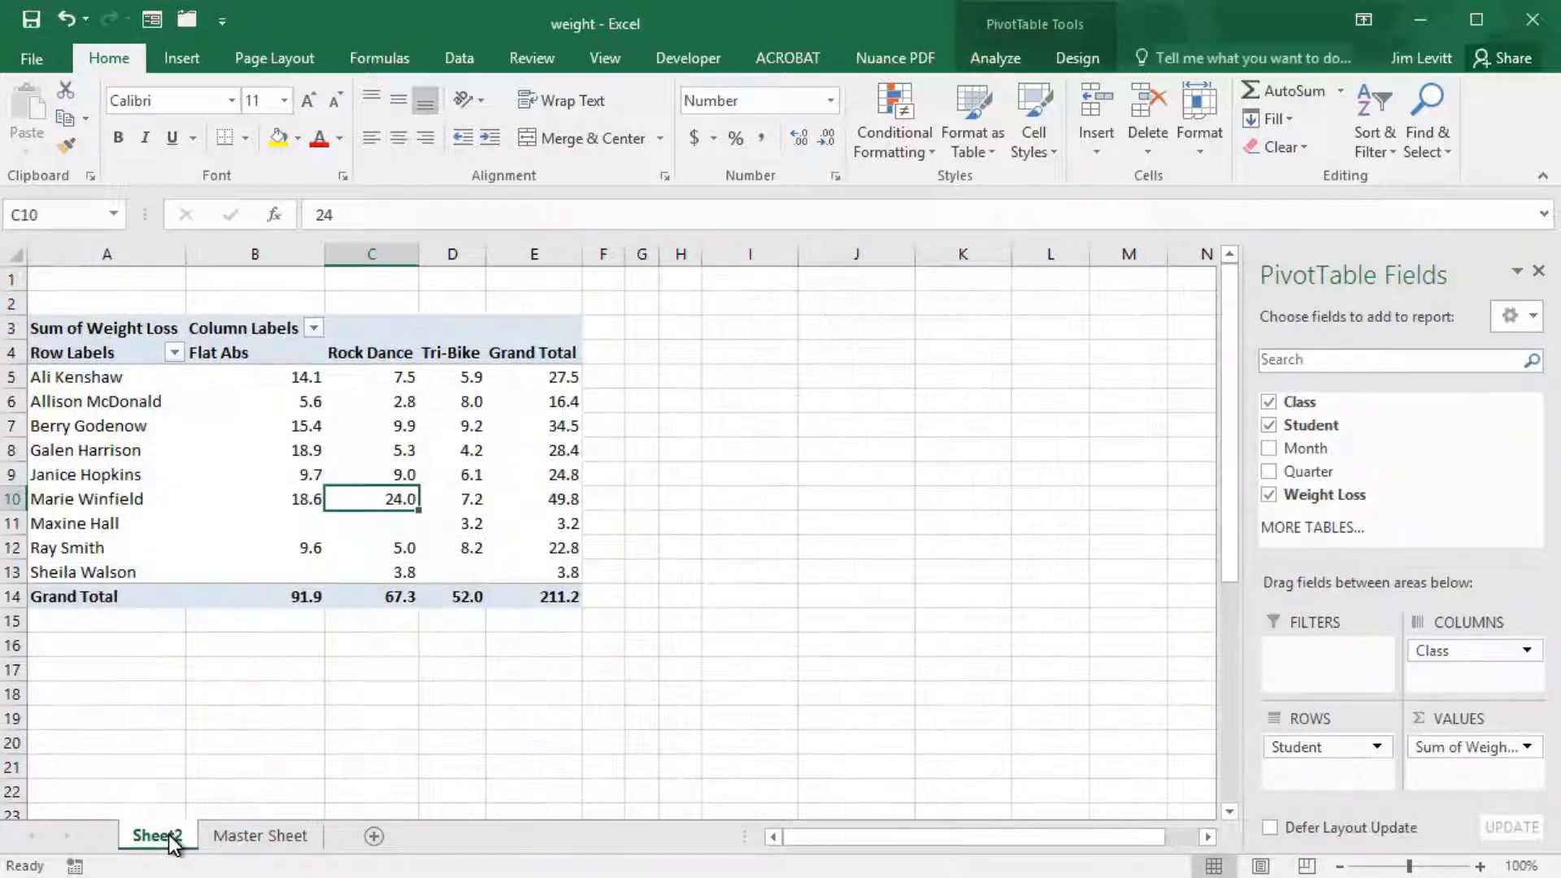
{"action": "right_click", "coordinate": [477, 449]}
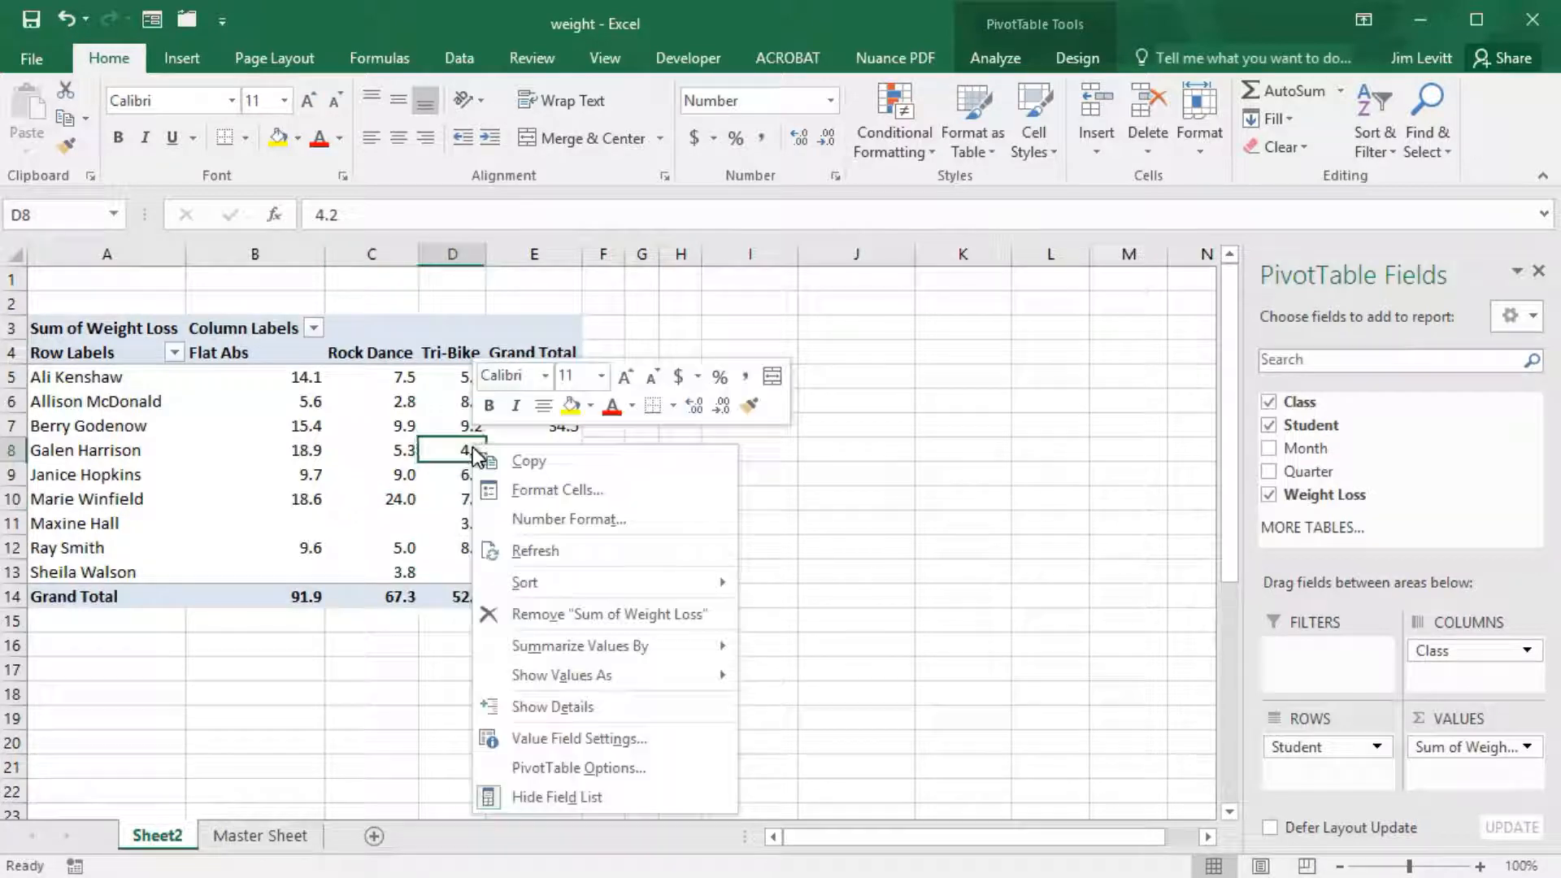
{"action": "left_click", "coordinate": [557, 549]}
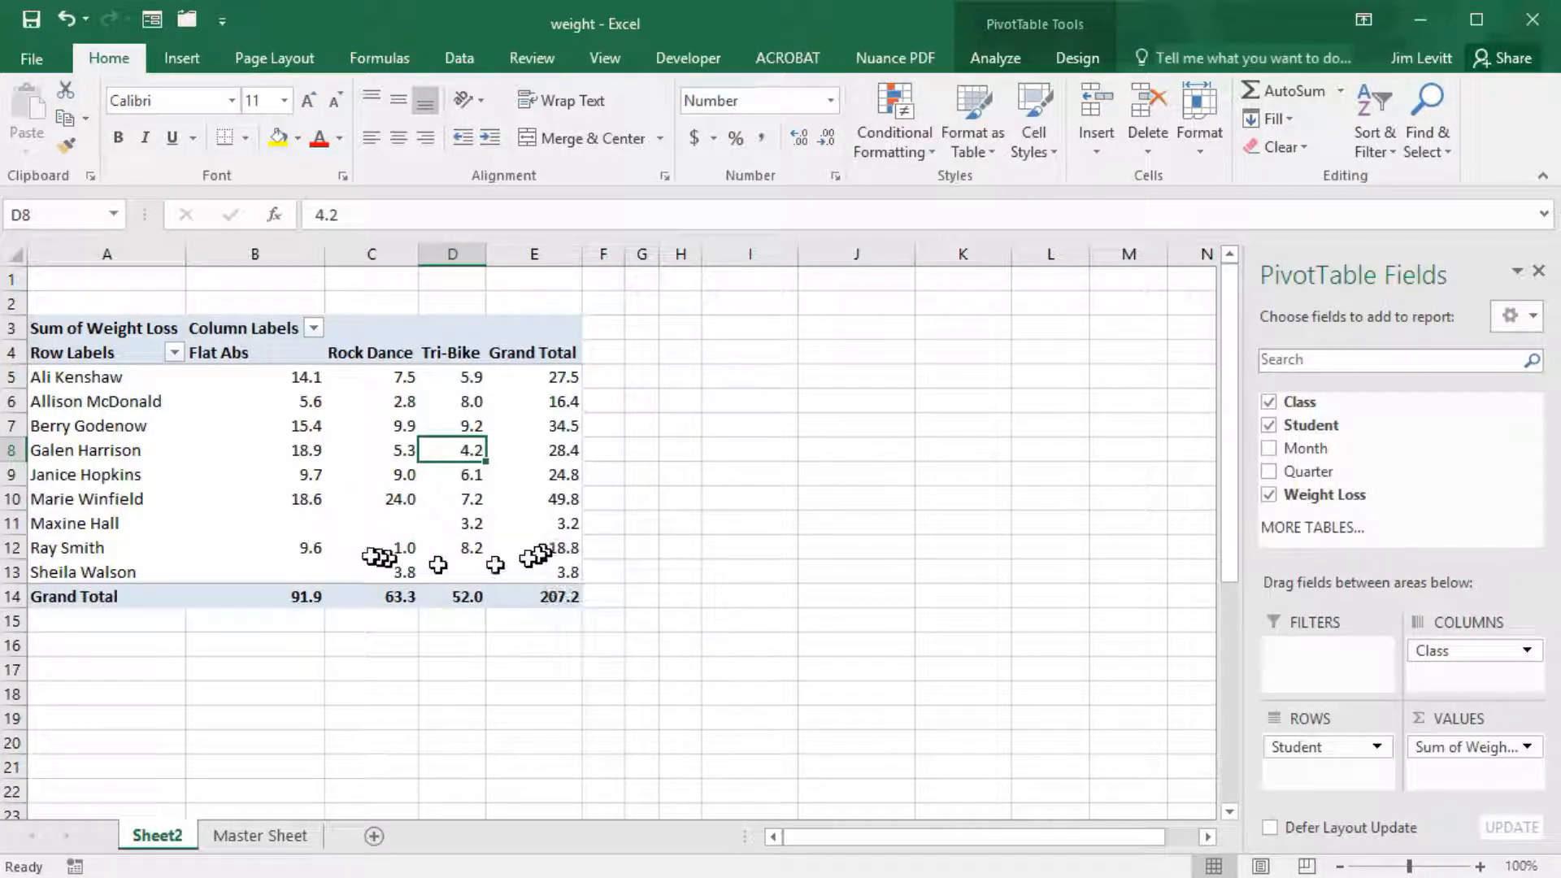
{"action": "left_click", "coordinate": [409, 552]}
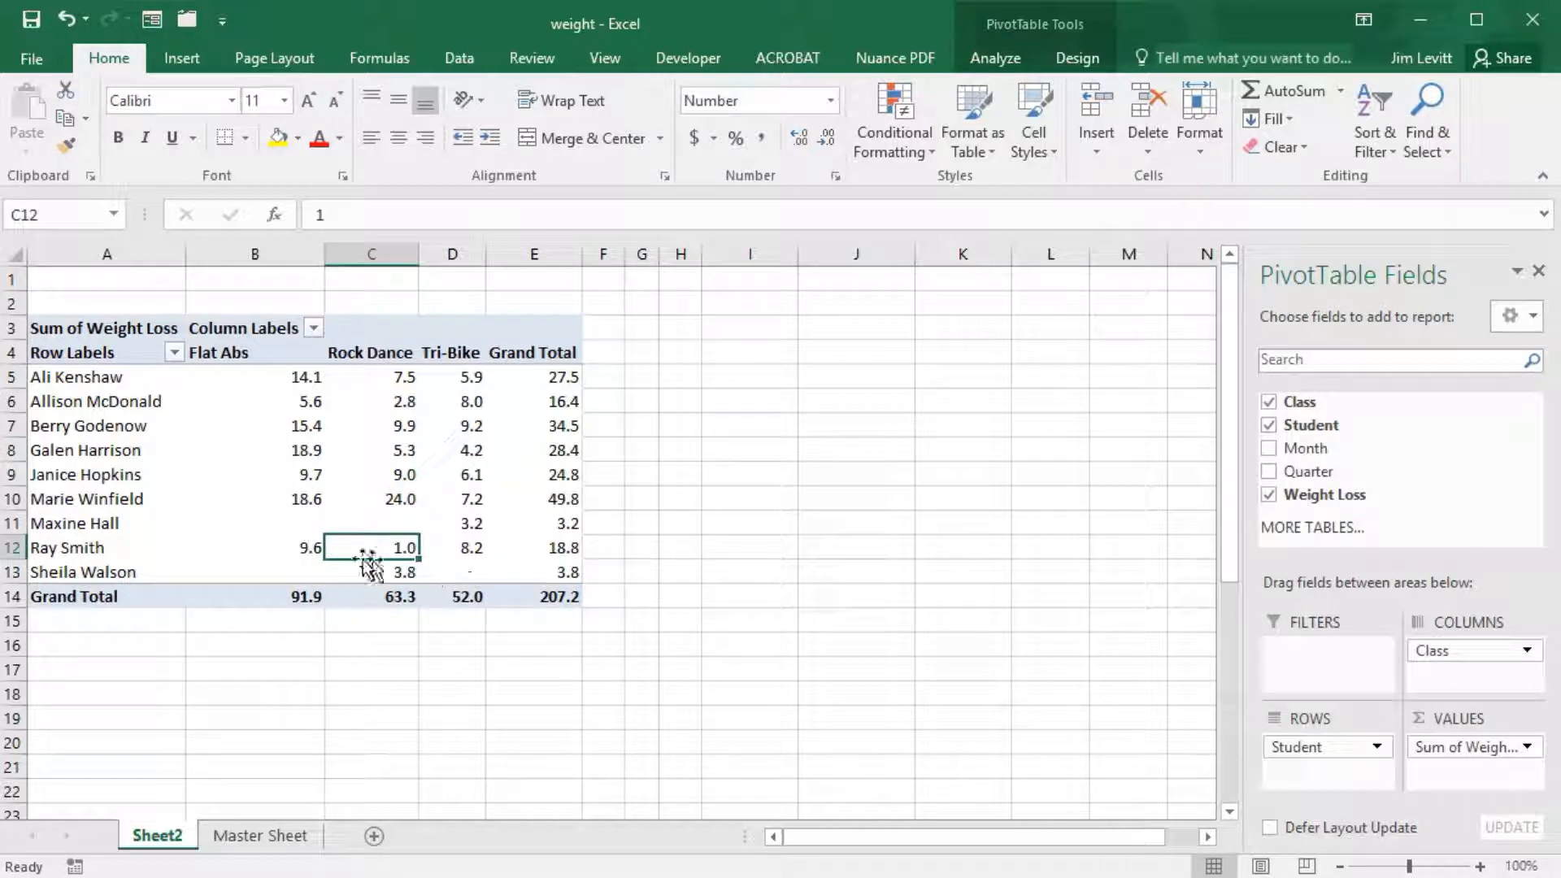